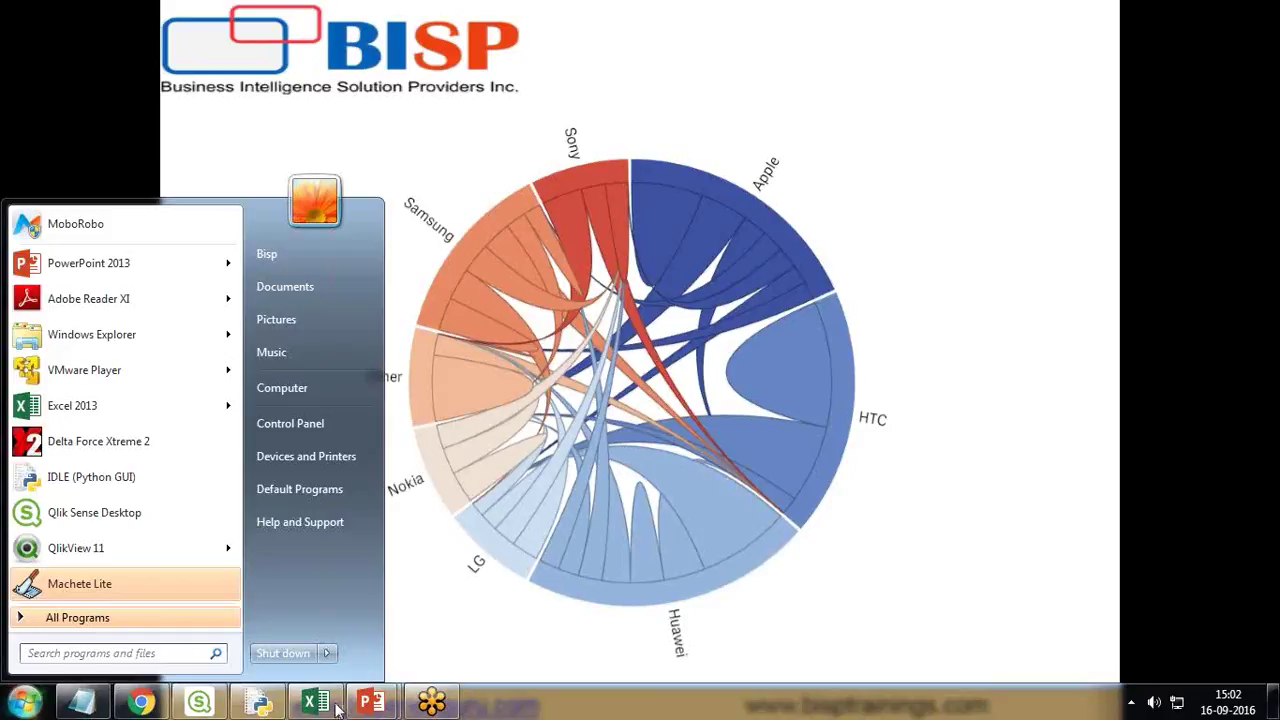
Step: Bring the Sales workbook to the front in Excel
{"action": "left_click", "coordinate": [333, 705]}
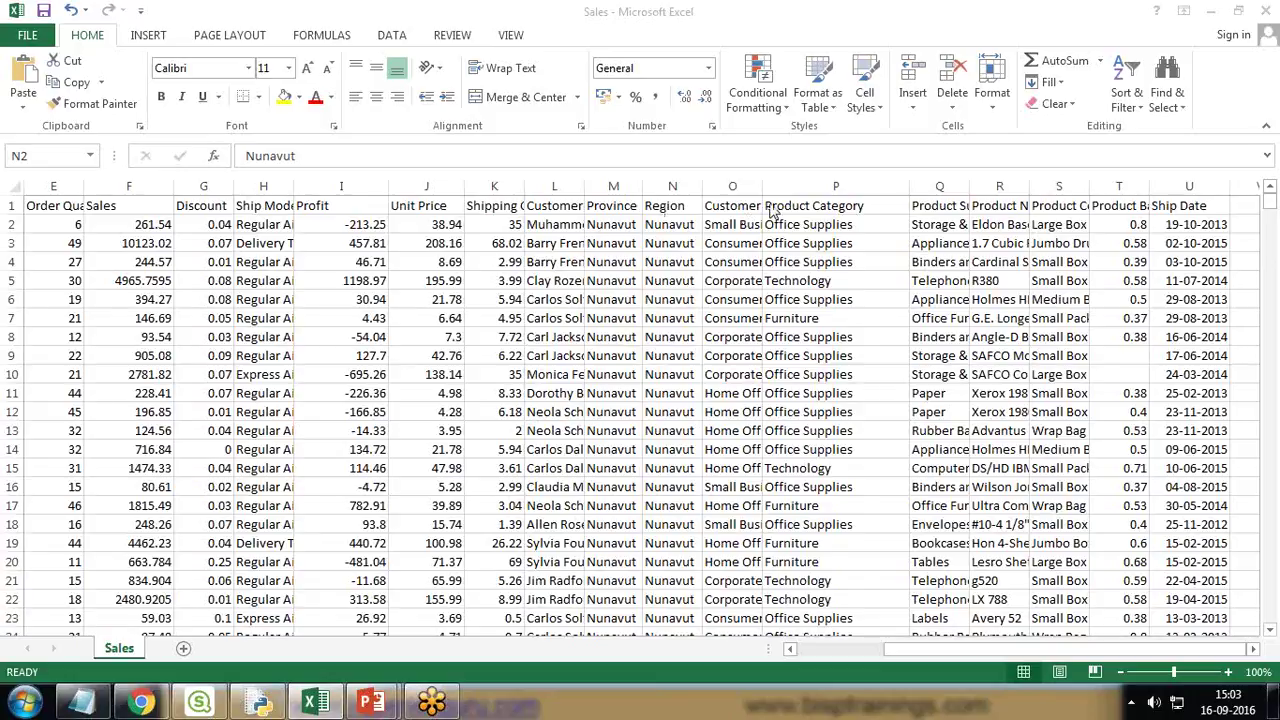
Step: Scroll the Sales sheet back to column A (Row ID), then switch to the Qlik Sense Desktop hub
{"action": "left_click", "coordinate": [895, 656]}
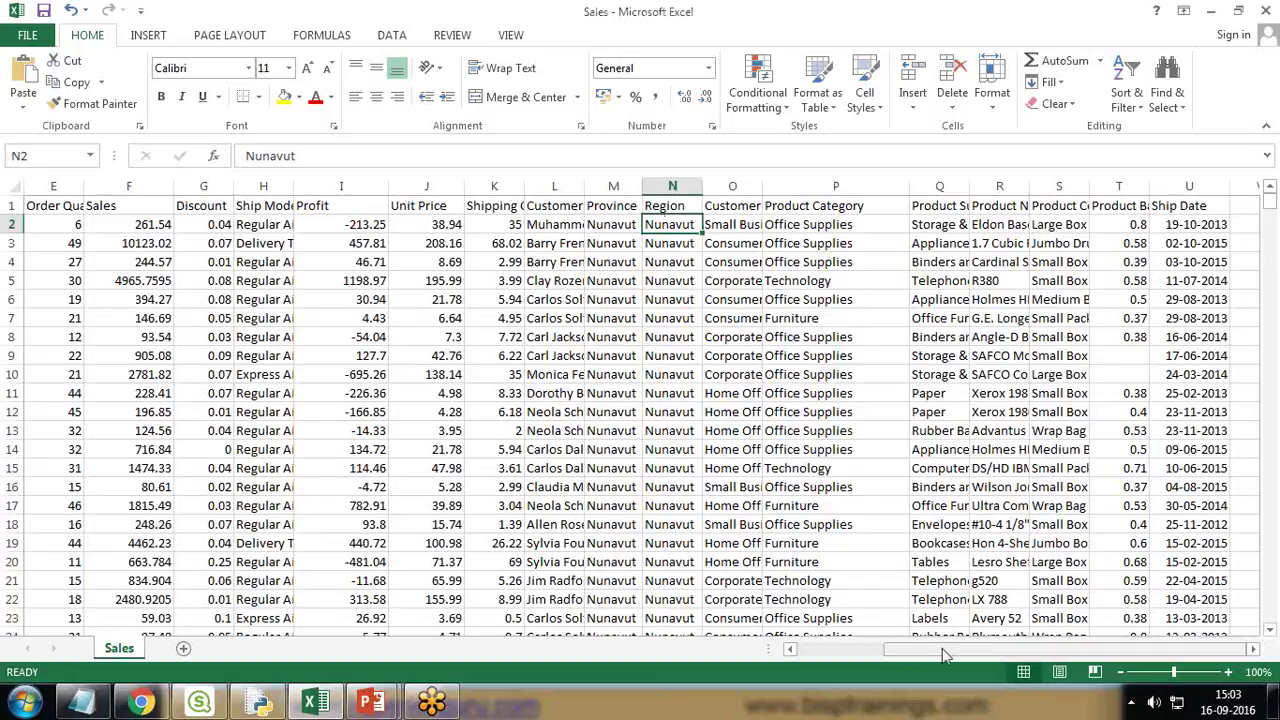
{"action": "left_click_drag", "start_coordinate": [943, 655], "coordinate": [854, 655]}
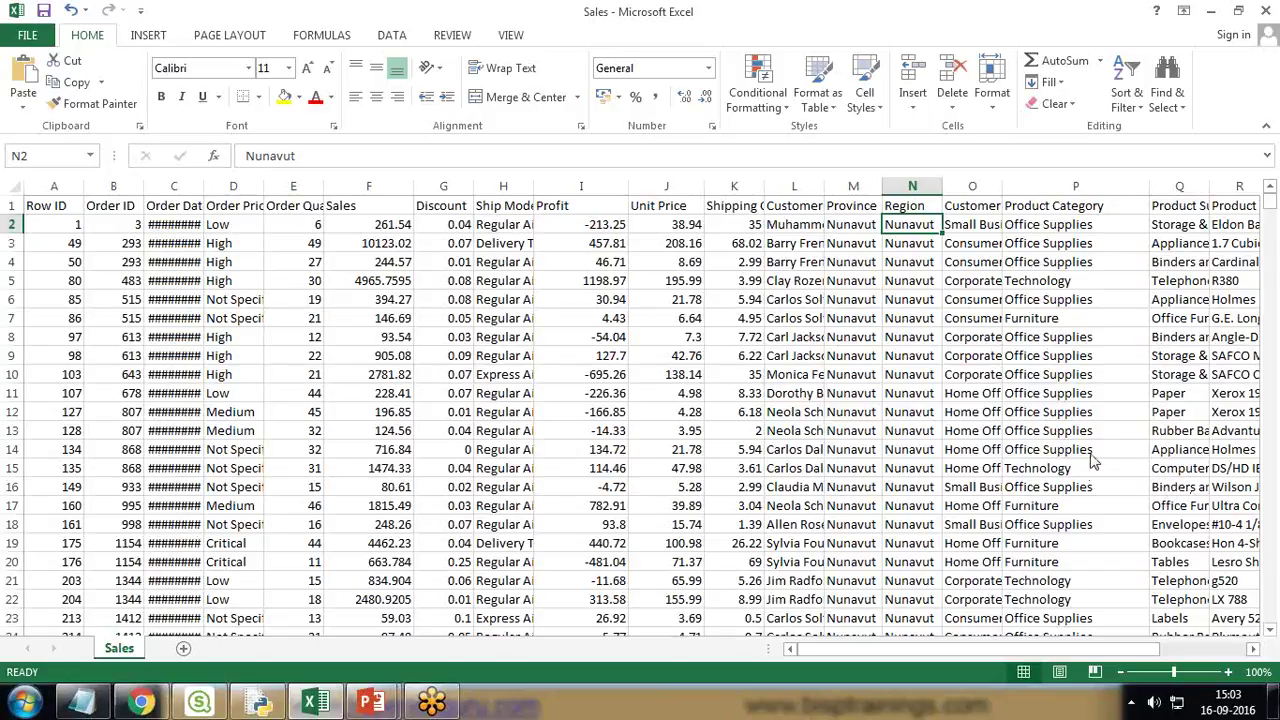
{"action": "left_click", "coordinate": [199, 703]}
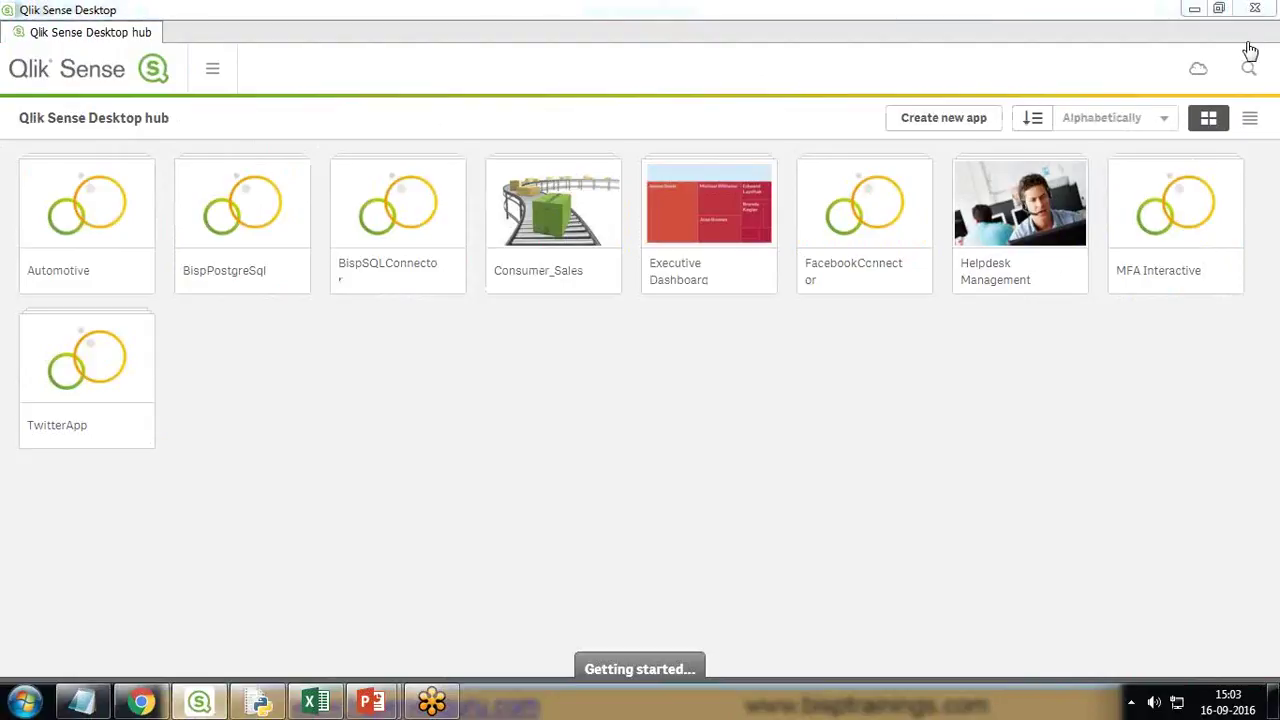
Step: Create the app 'AdvanceVisualization', open it and start adding data
{"action": "left_click", "coordinate": [946, 120]}
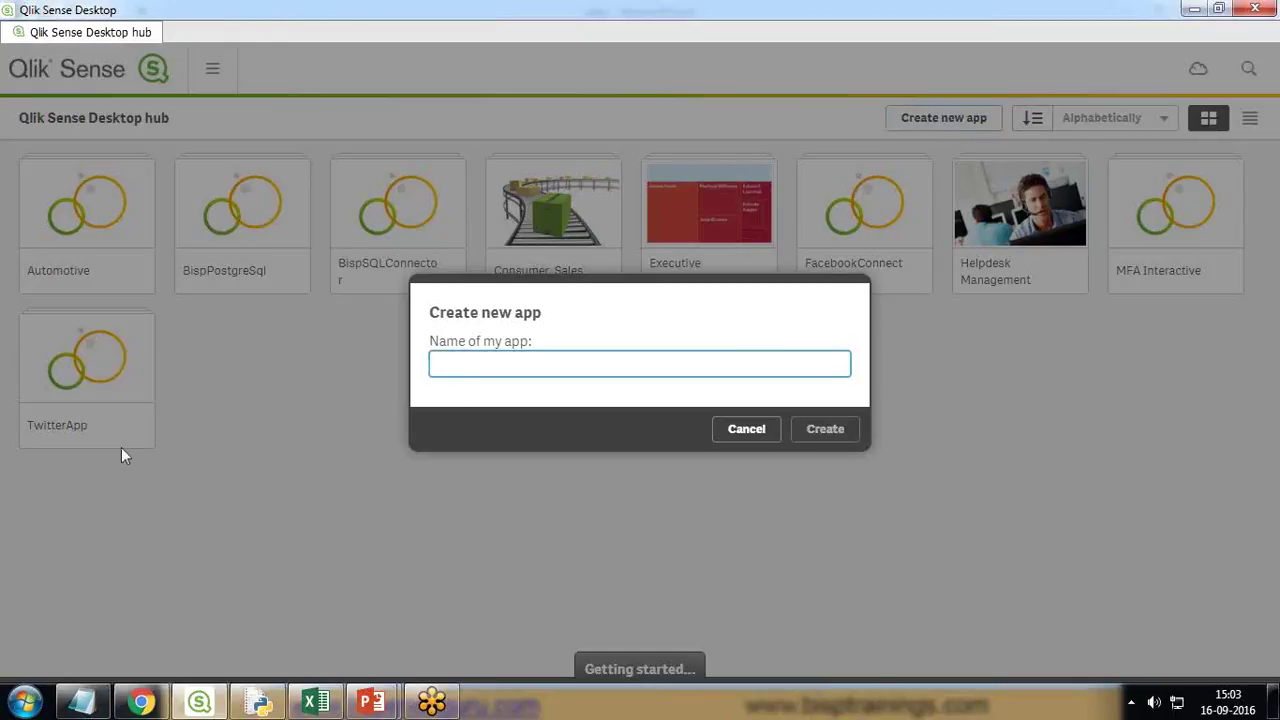
{"action": "type", "text": "AdvanceVisual"}
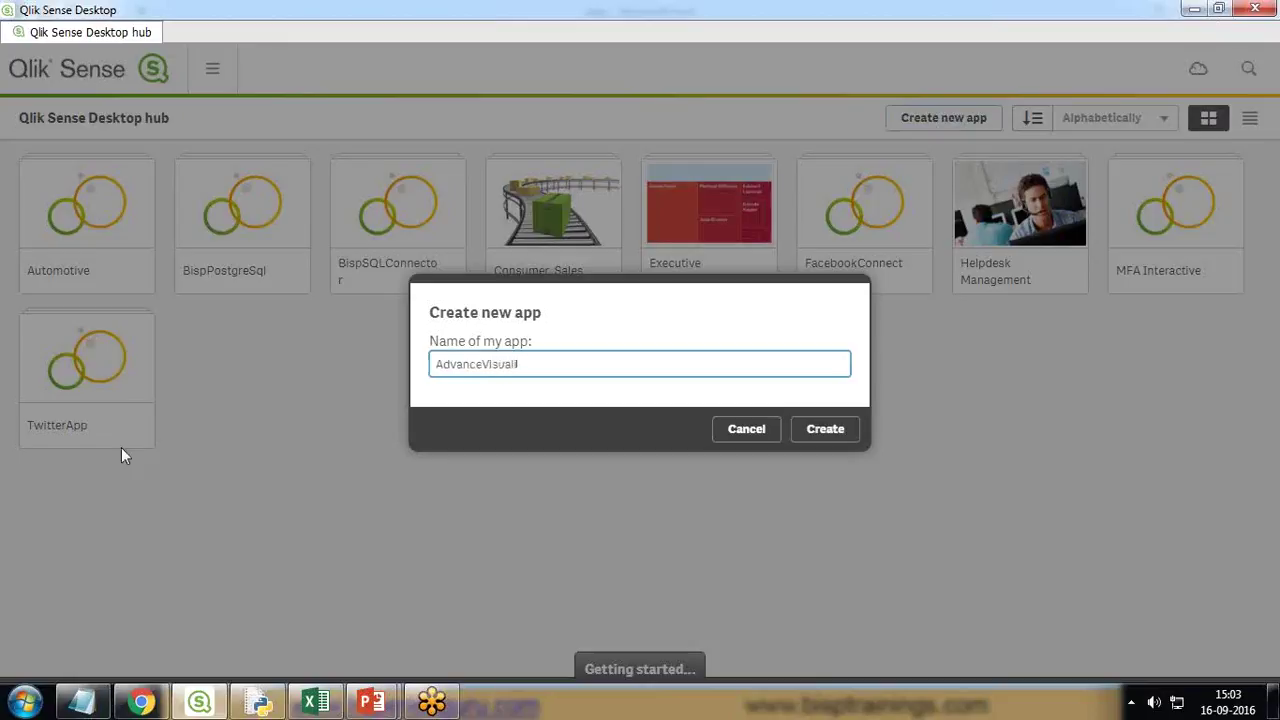
{"action": "type", "text": "ization"}
{"action": "key", "text": "Return"}
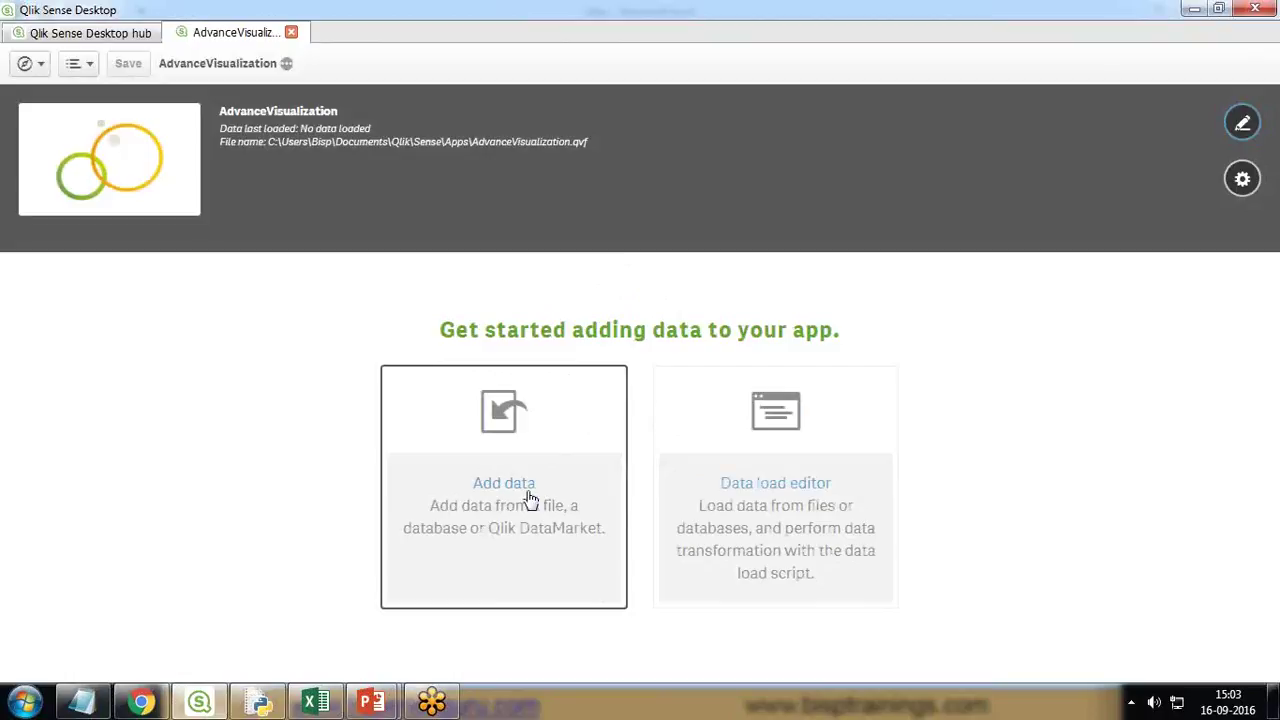
{"action": "left_click", "coordinate": [491, 449]}
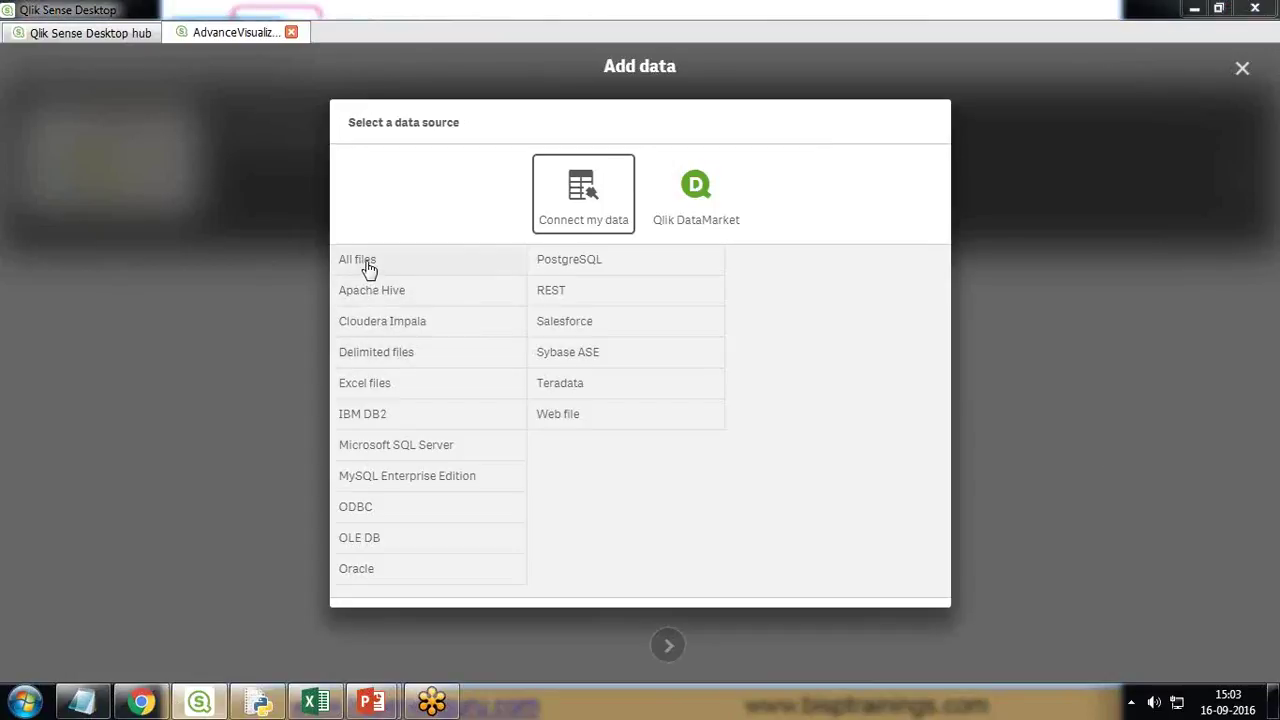
Step: Load Sales.csv from D:\DataSet through All files, previewing its fields before loading
{"action": "left_click", "coordinate": [368, 266]}
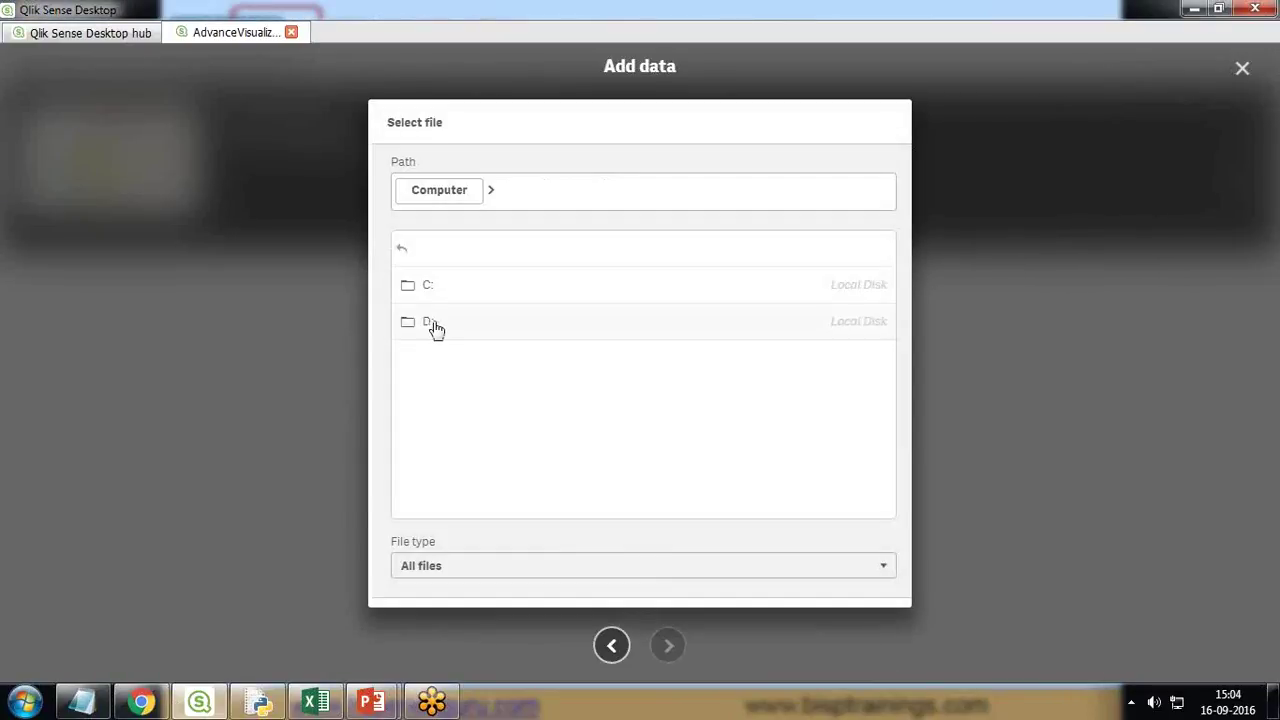
{"action": "left_click", "coordinate": [433, 325]}
{"action": "scroll", "coordinate": [494, 434], "scroll_direction": "down", "scroll_amount": 5}
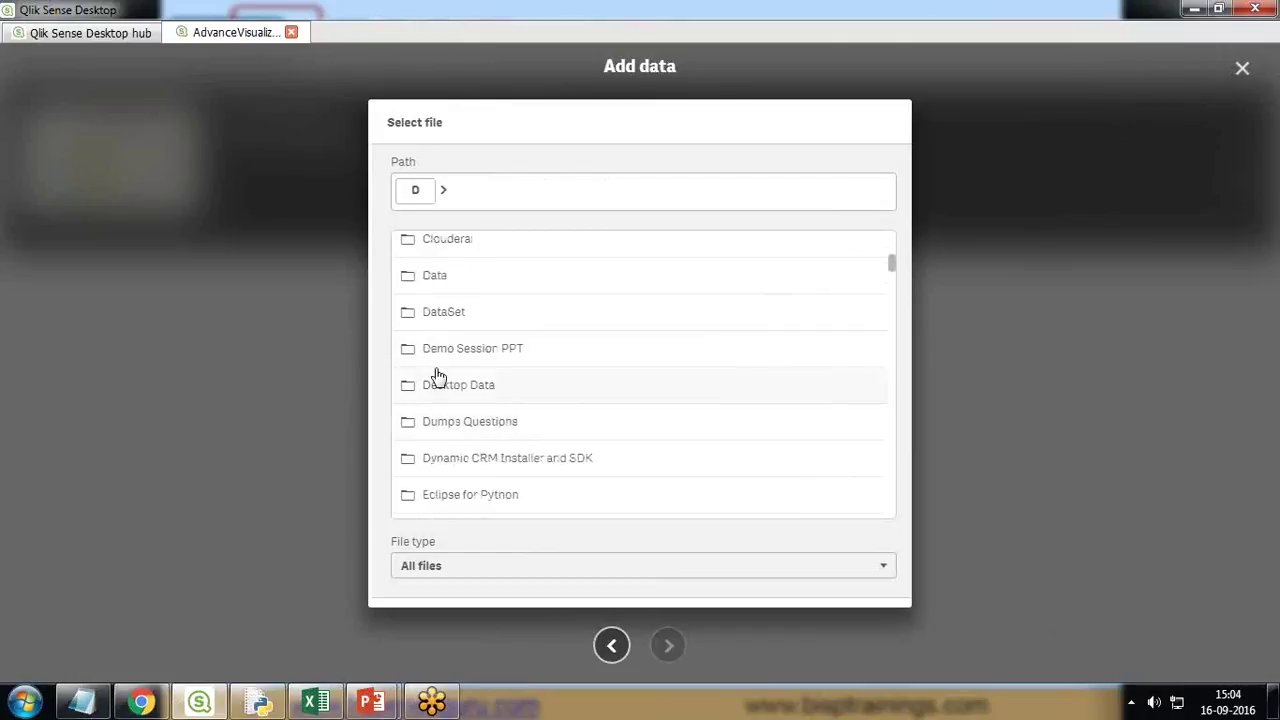
{"action": "left_click", "coordinate": [434, 316]}
{"action": "left_click_drag", "start_coordinate": [889, 264], "coordinate": [885, 478]}
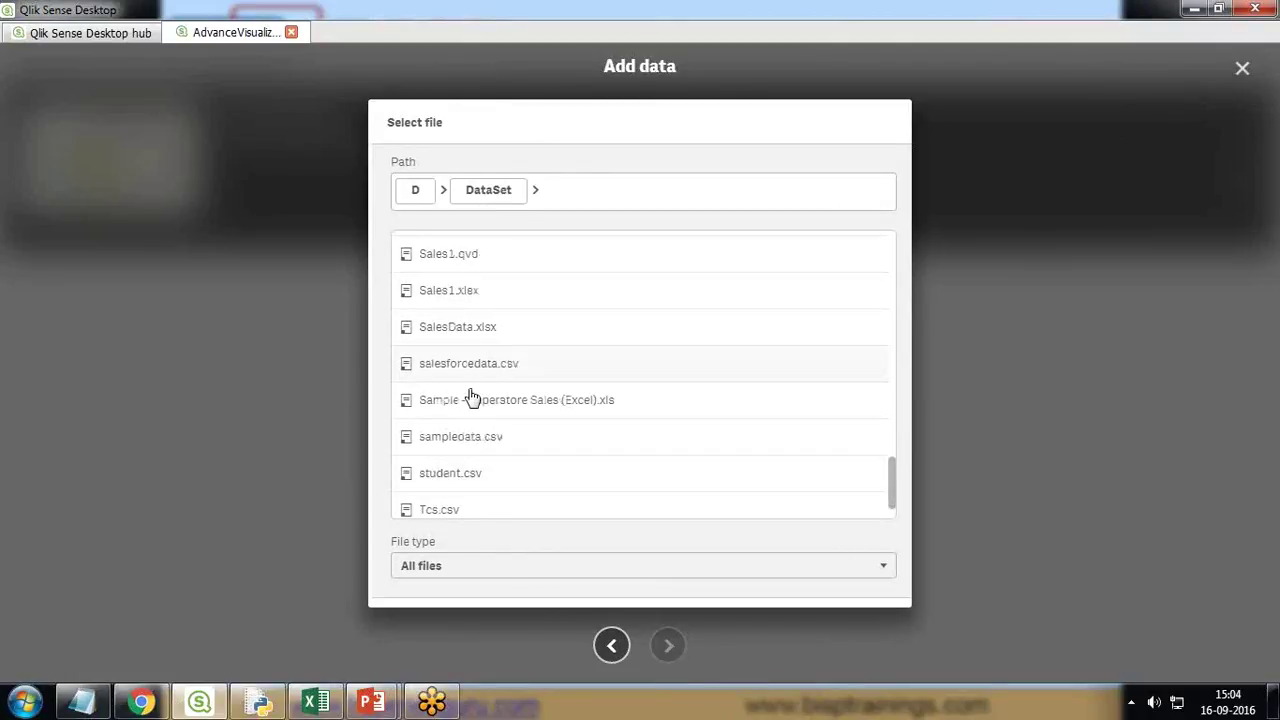
{"action": "scroll", "coordinate": [455, 340], "scroll_direction": "up", "scroll_amount": 3}
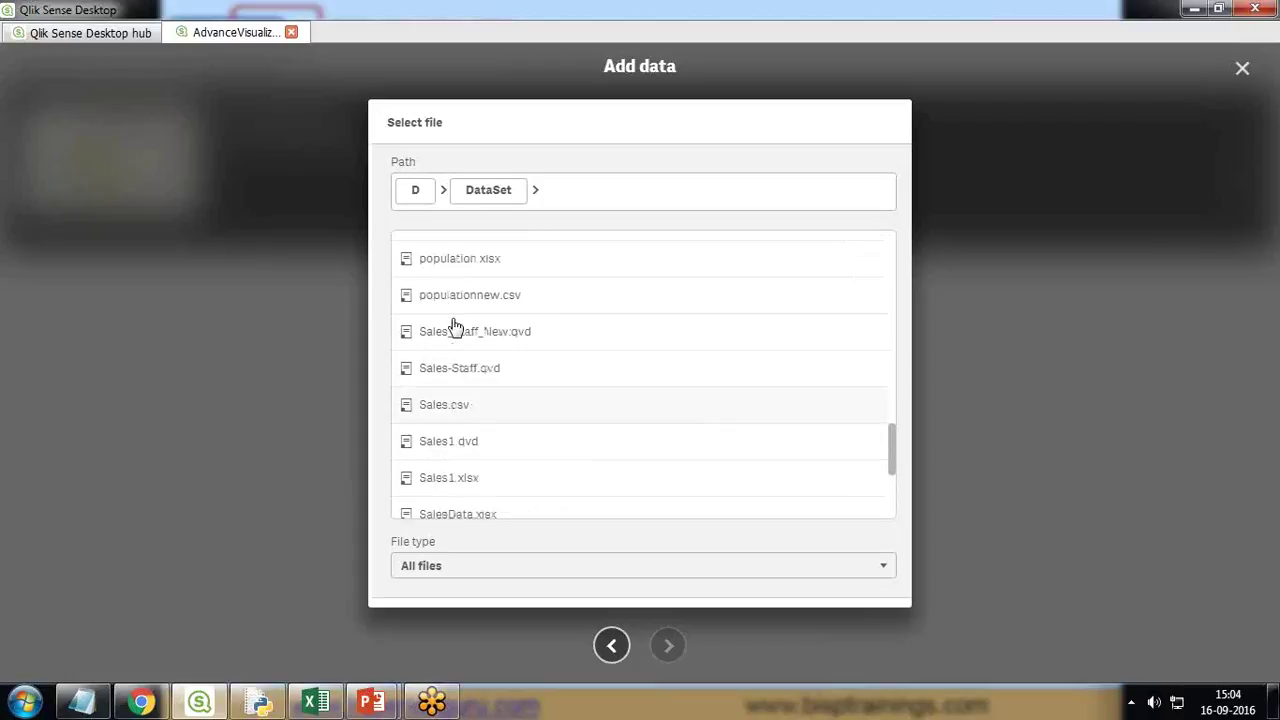
{"action": "scroll", "coordinate": [456, 328], "scroll_direction": "up", "scroll_amount": 1}
{"action": "scroll", "coordinate": [460, 340], "scroll_direction": "down", "scroll_amount": 3}
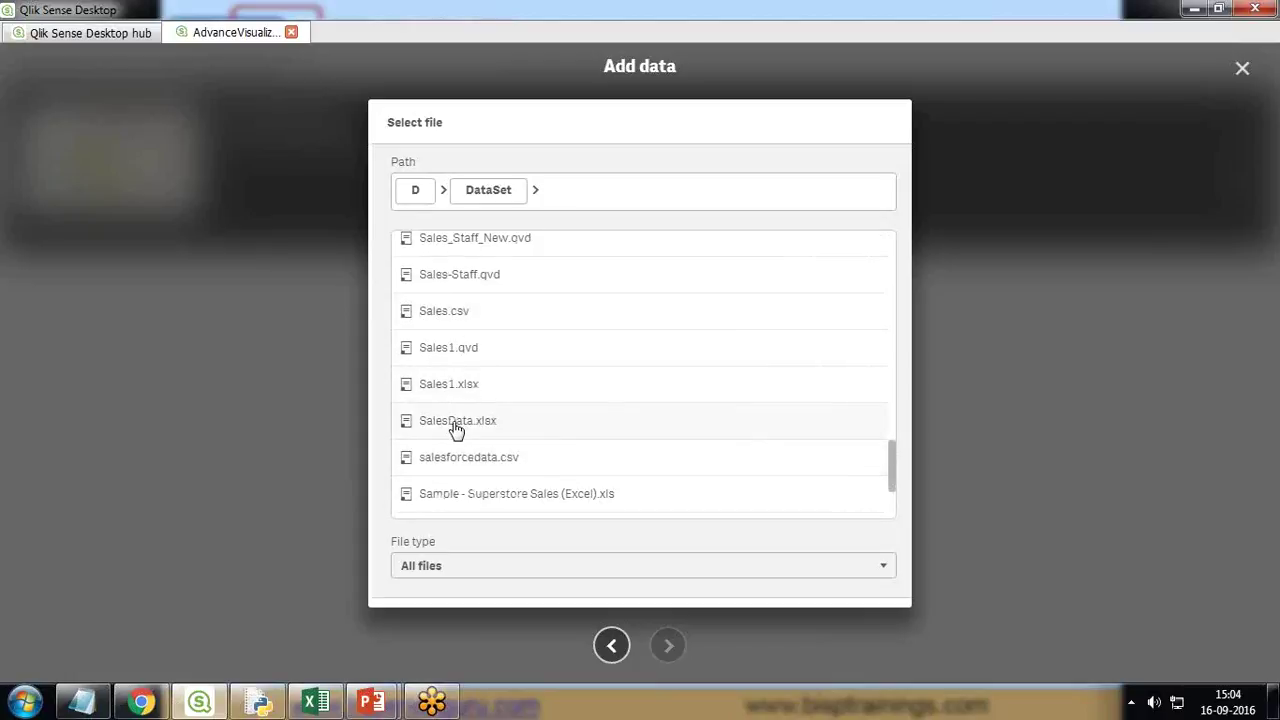
{"action": "left_click", "coordinate": [455, 318]}
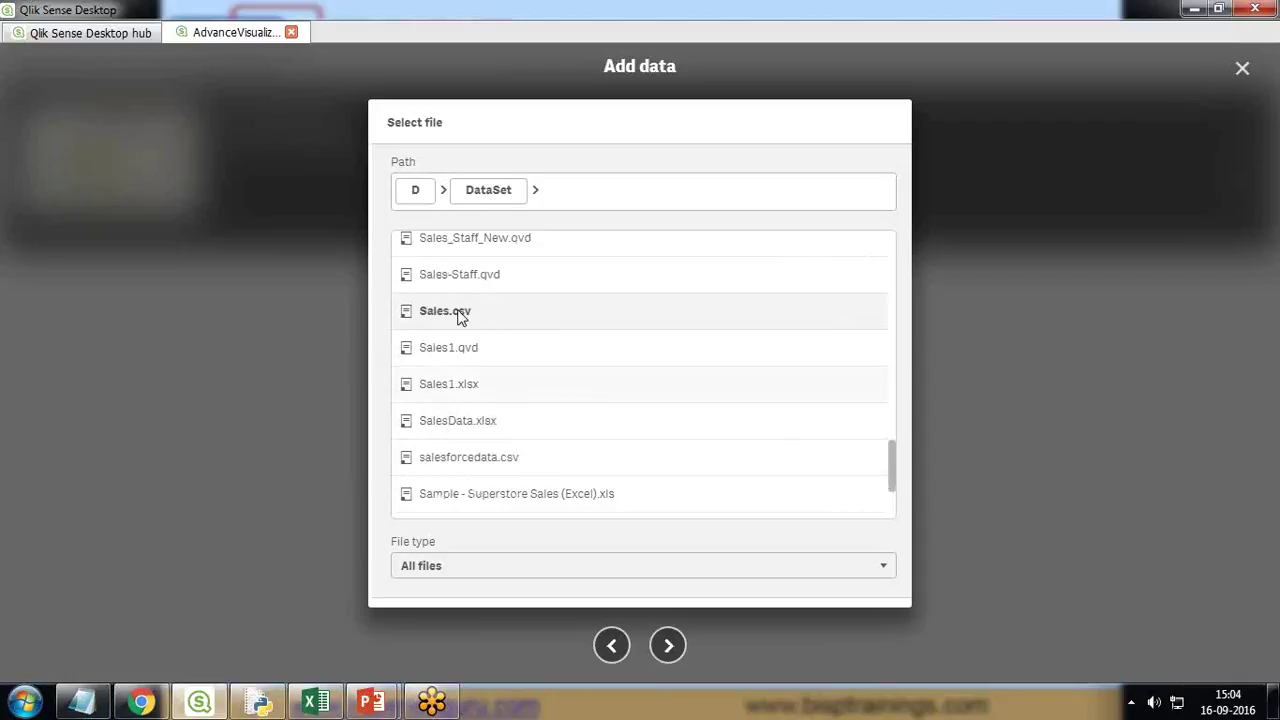
{"action": "left_click", "coordinate": [668, 645]}
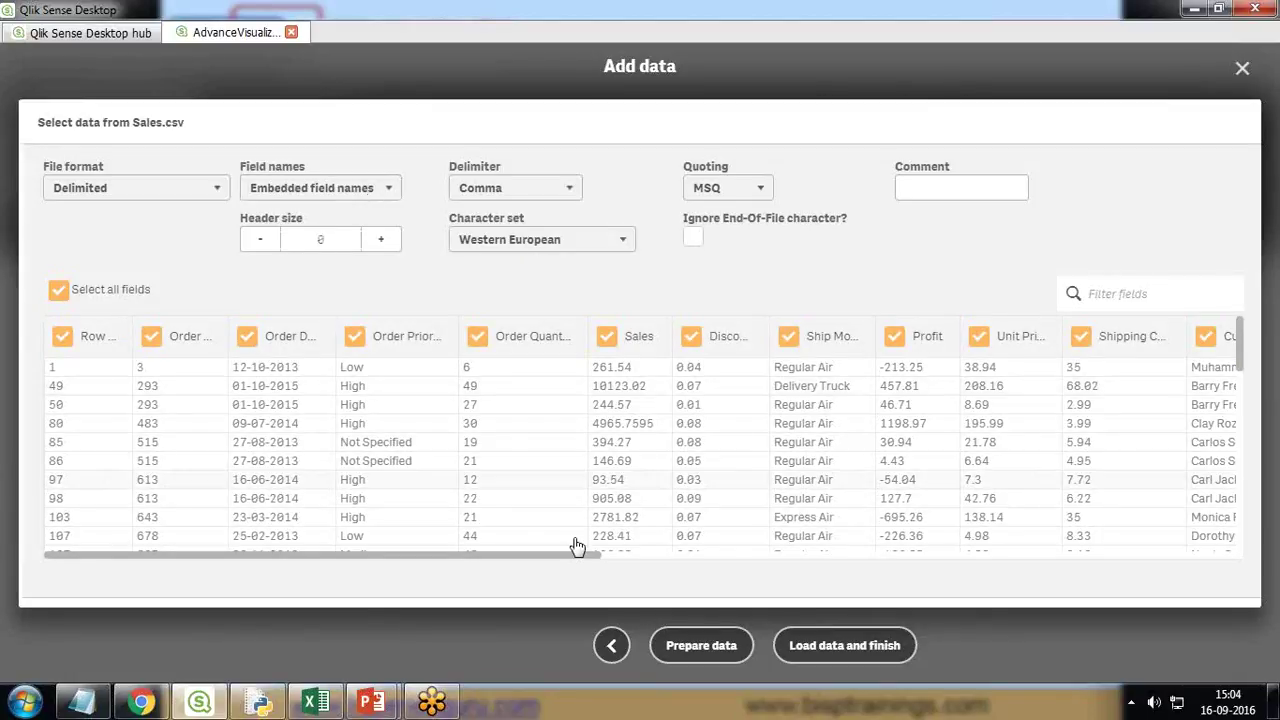
{"action": "left_click", "coordinate": [833, 646]}
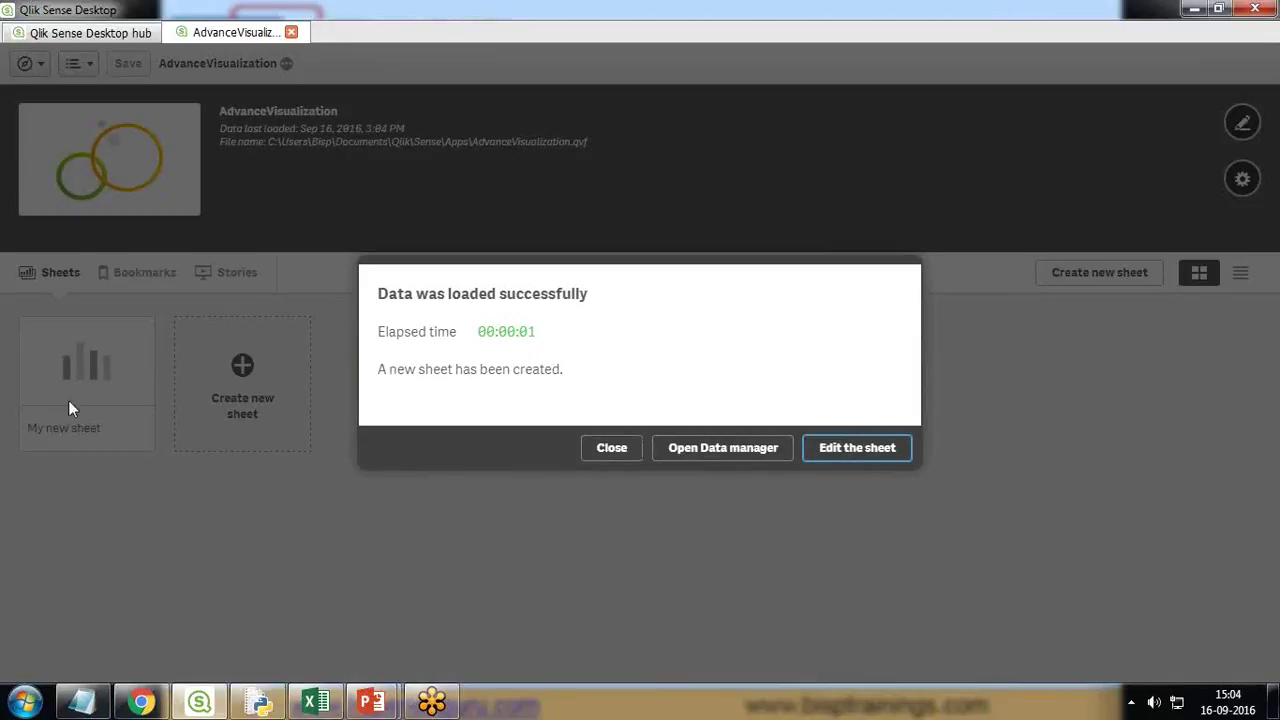
Step: Dismiss the load confirmation and open My new sheet in edit mode
{"action": "left_click", "coordinate": [609, 450]}
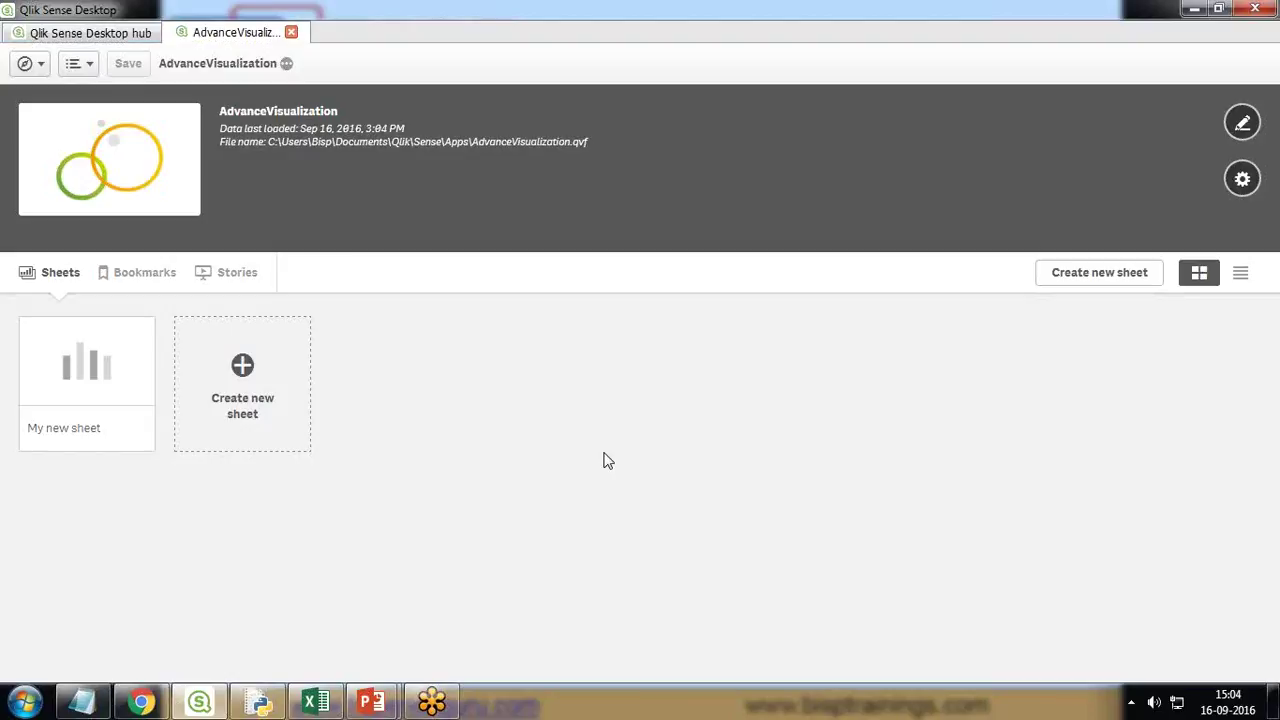
{"action": "left_click", "coordinate": [97, 378]}
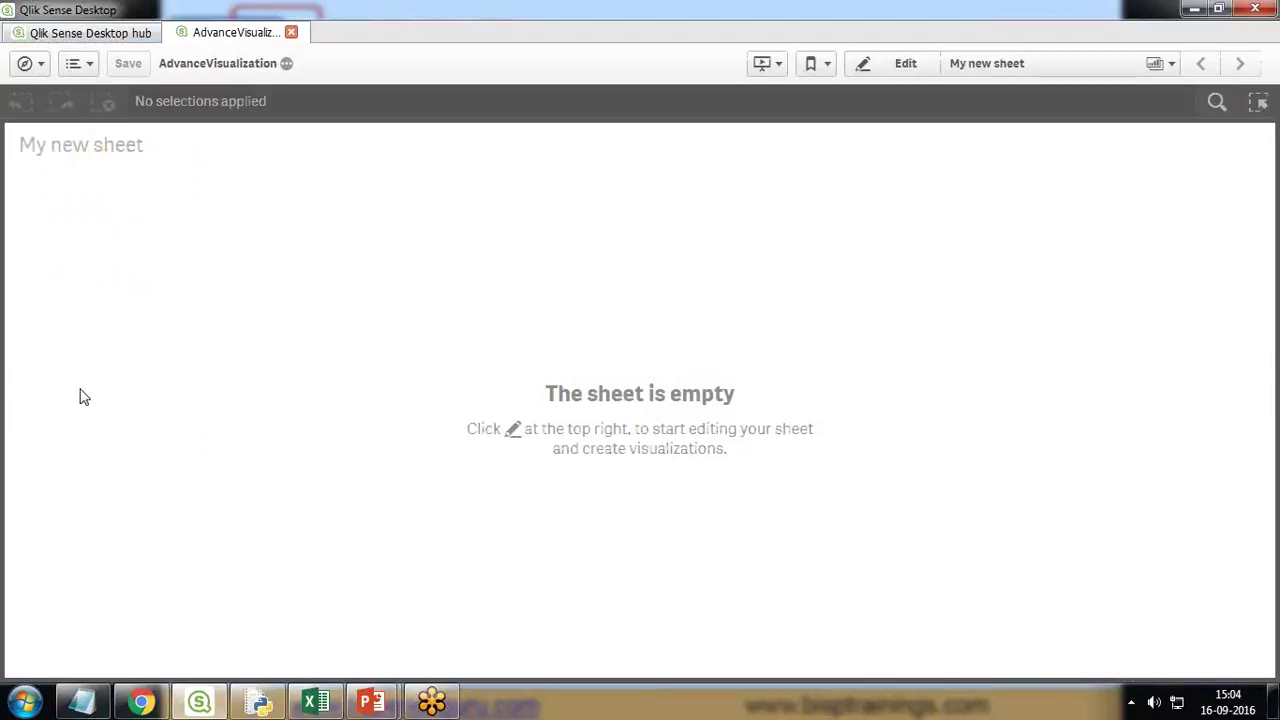
{"action": "left_click", "coordinate": [898, 63]}
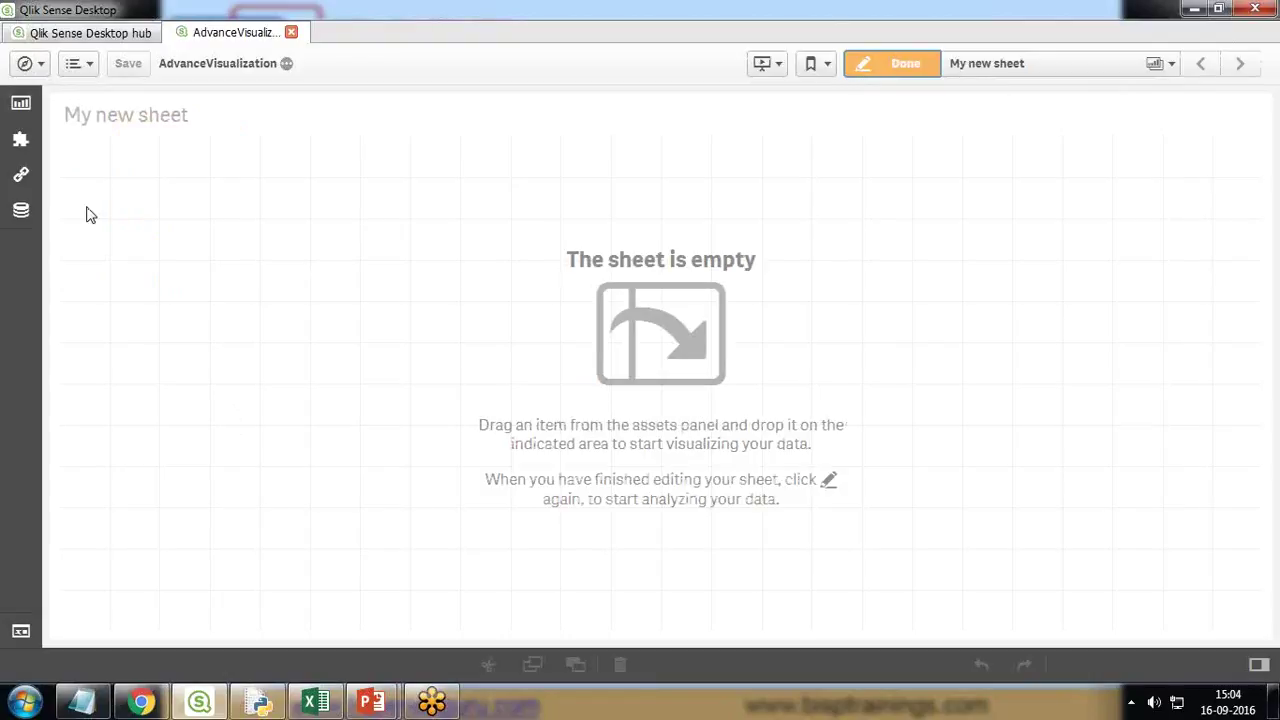
Step: Browse the Charts, Custom objects, Master items and Fields panels, then switch to the browser
{"action": "left_click", "coordinate": [21, 103]}
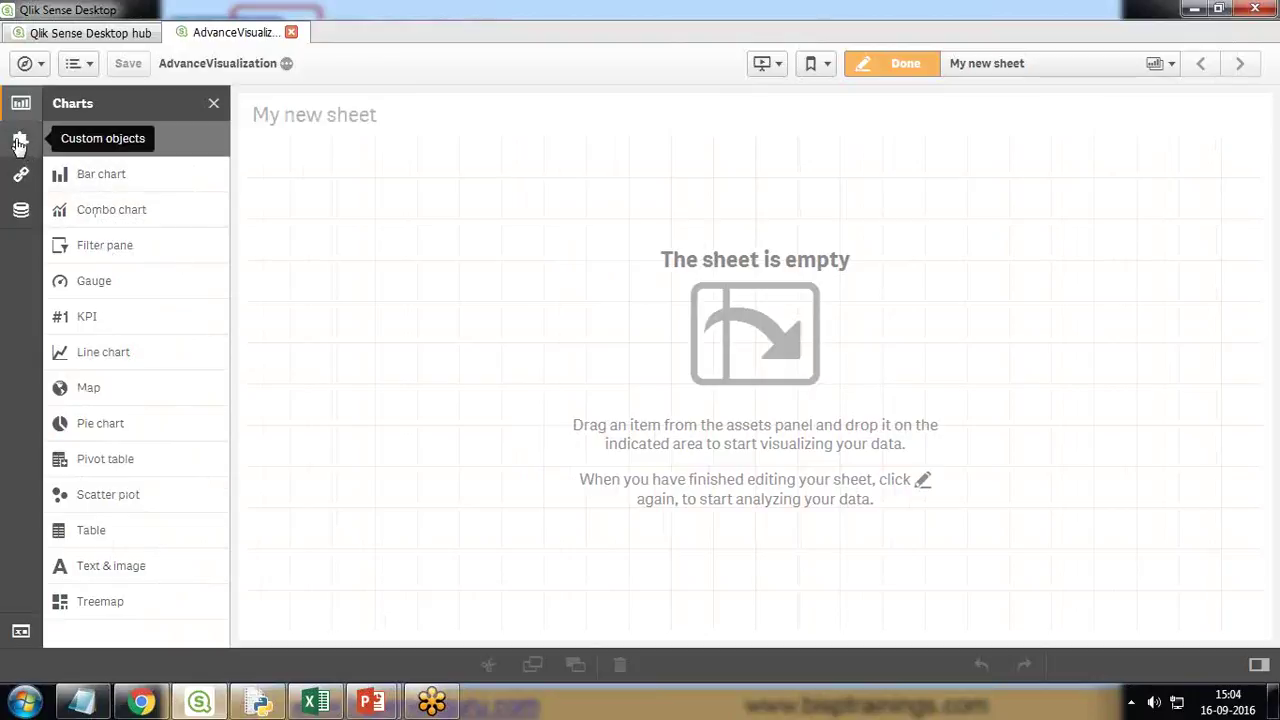
{"action": "left_click", "coordinate": [20, 143]}
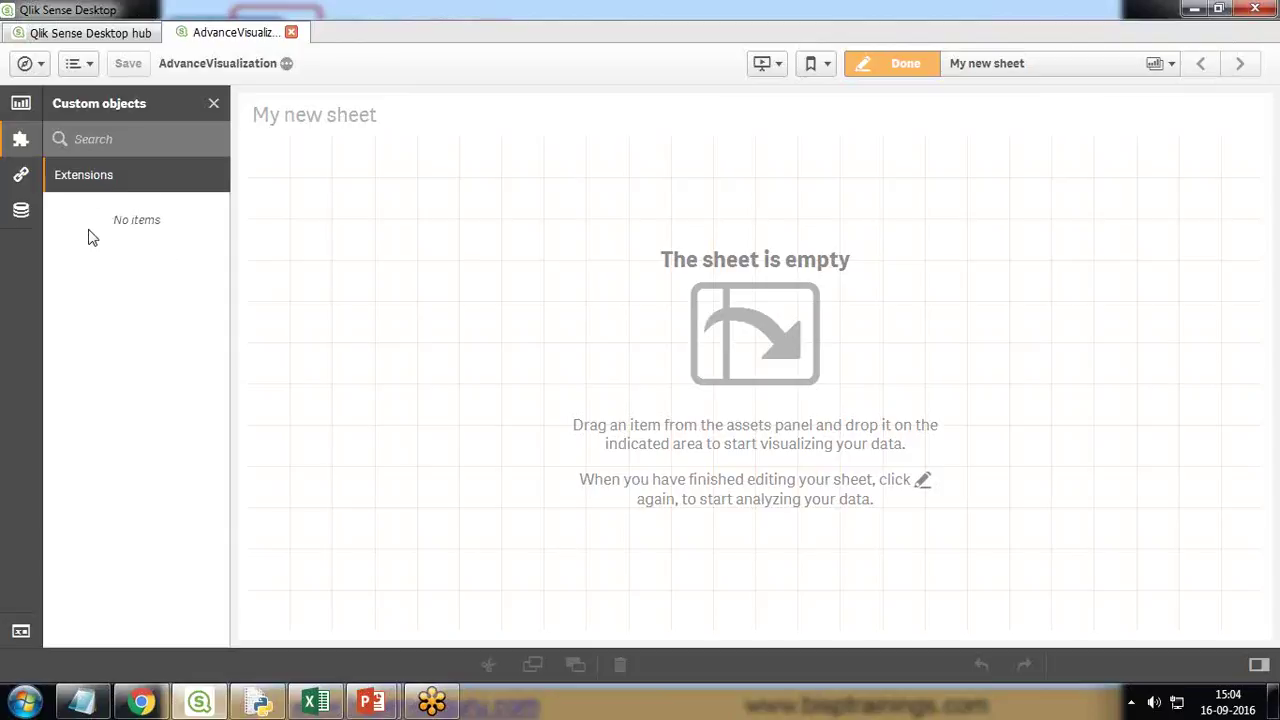
{"action": "left_click", "coordinate": [22, 176]}
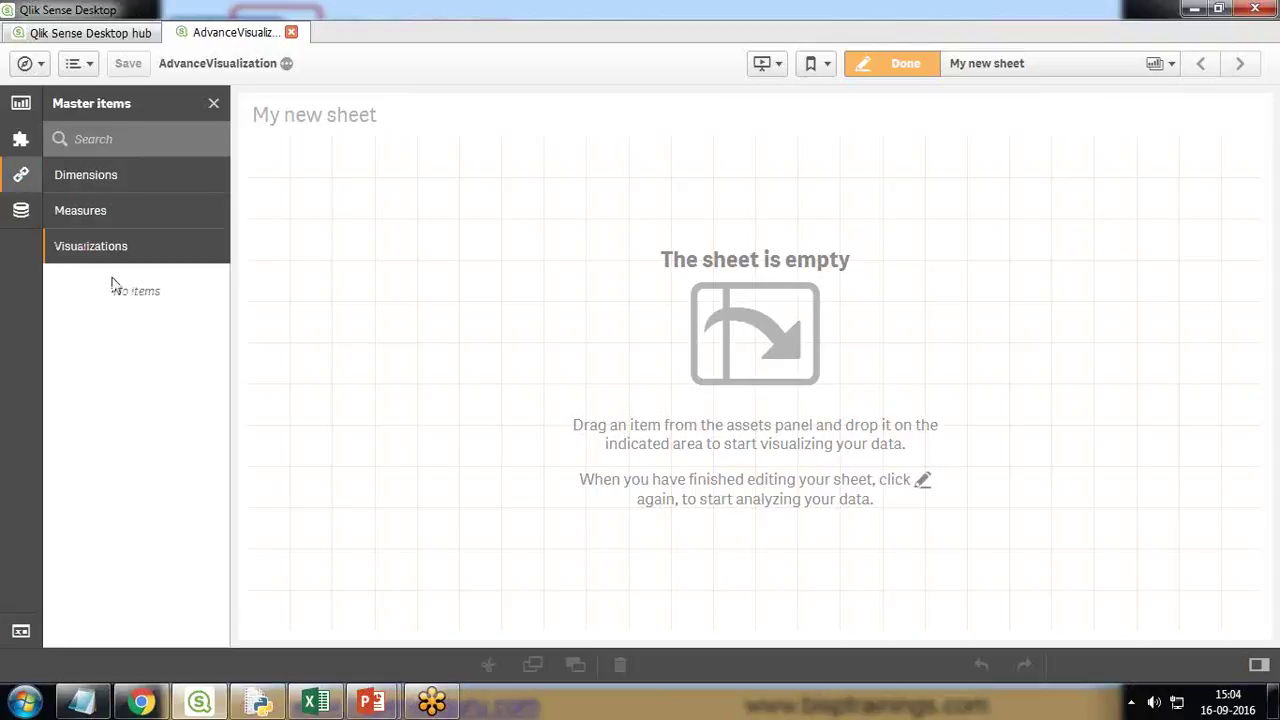
{"action": "left_click", "coordinate": [74, 186]}
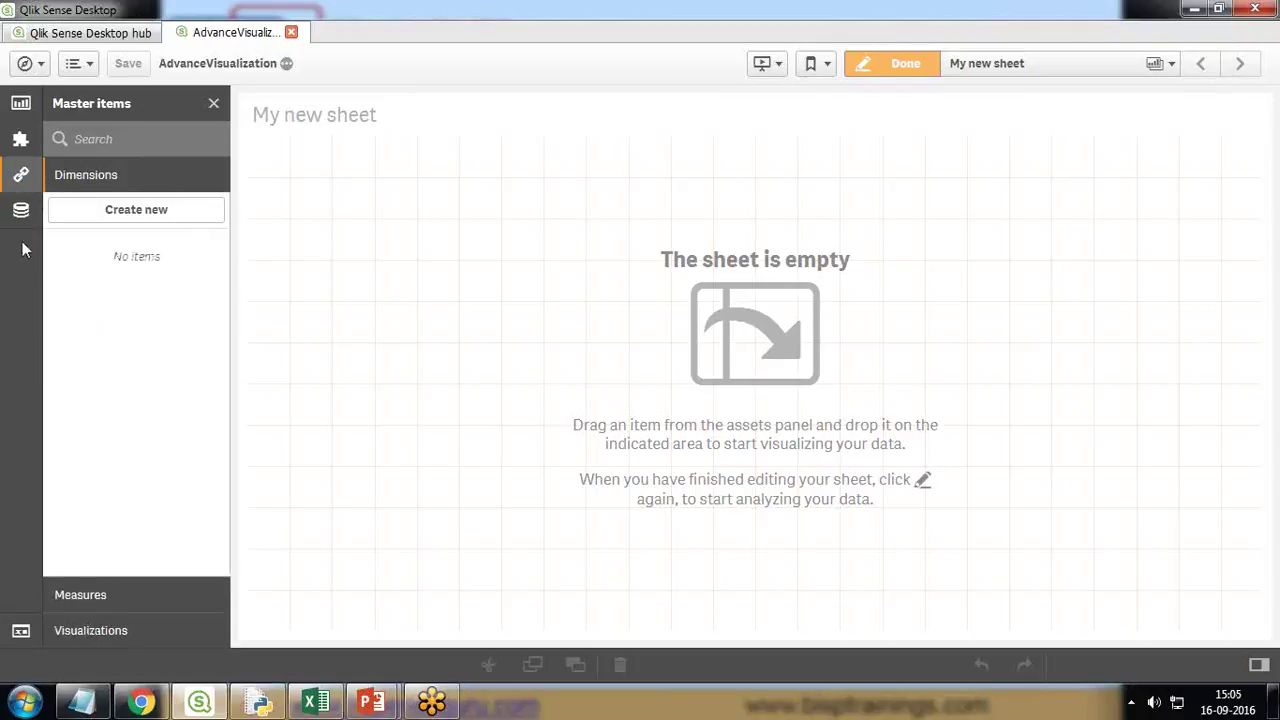
{"action": "left_click", "coordinate": [21, 210]}
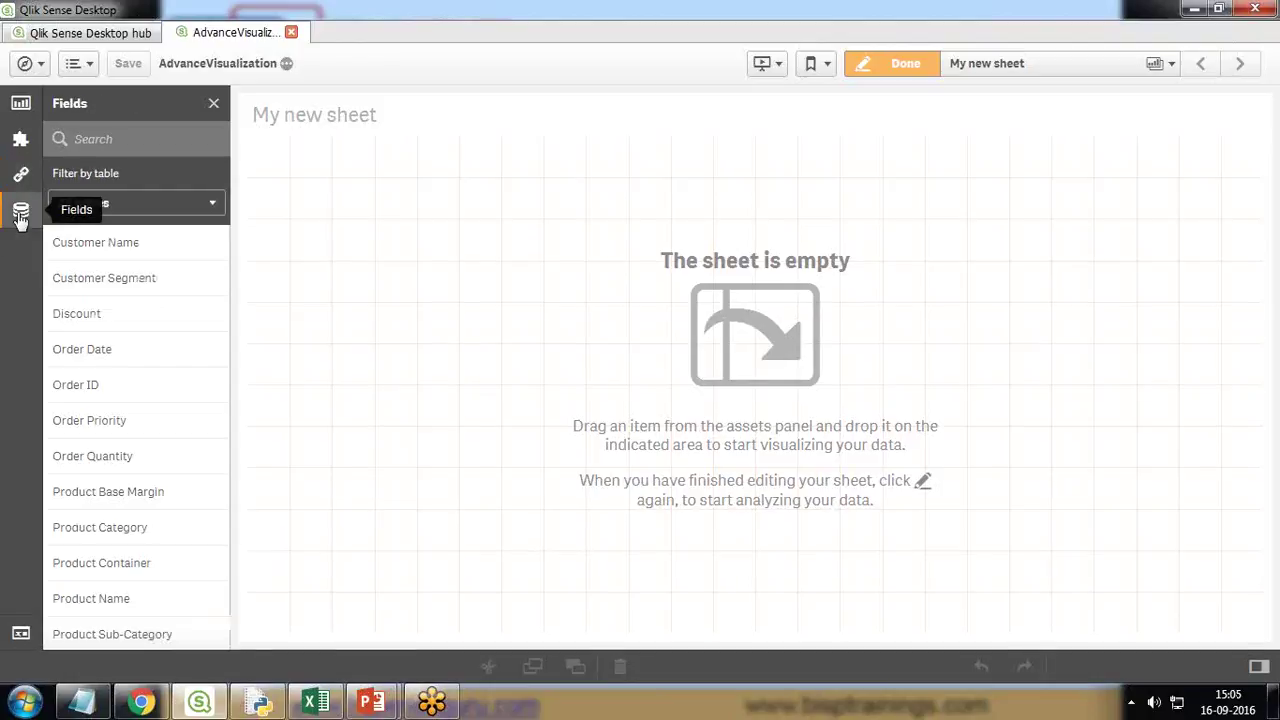
{"action": "scroll", "coordinate": [143, 566], "scroll_direction": "down", "scroll_amount": 3}
{"action": "scroll", "coordinate": [145, 565], "scroll_direction": "up", "scroll_amount": 3}
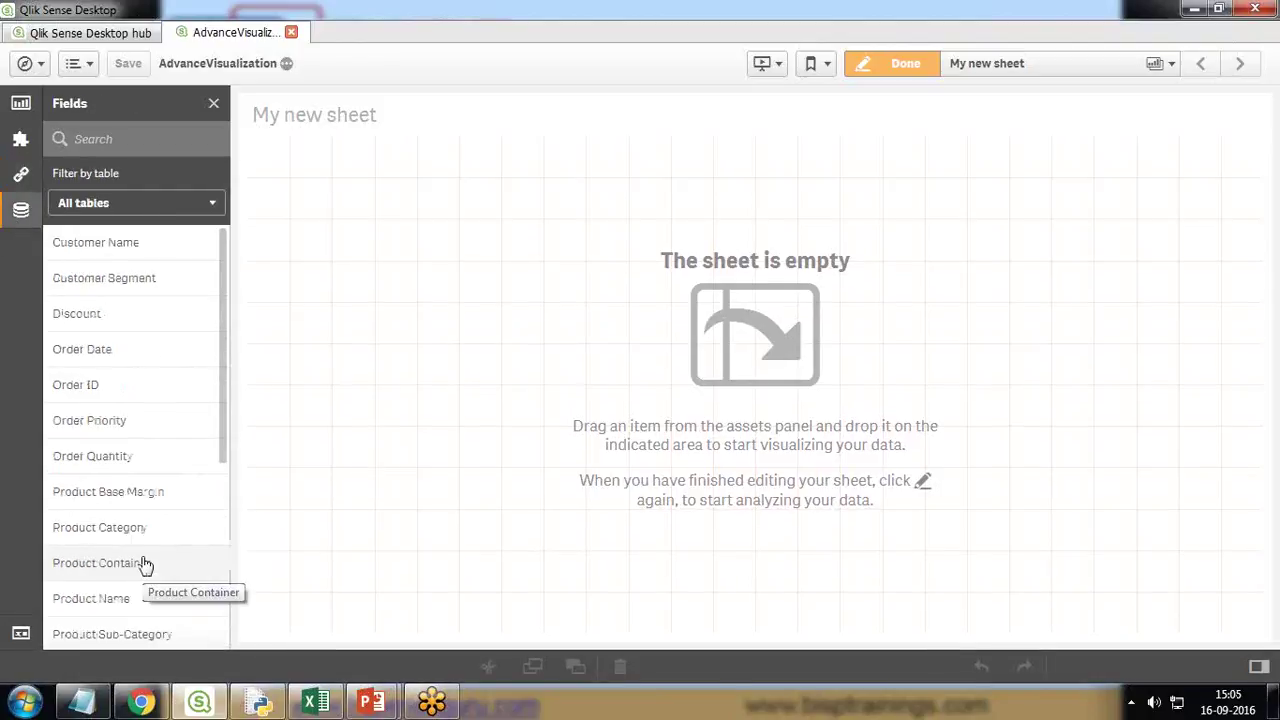
{"action": "left_click", "coordinate": [21, 143]}
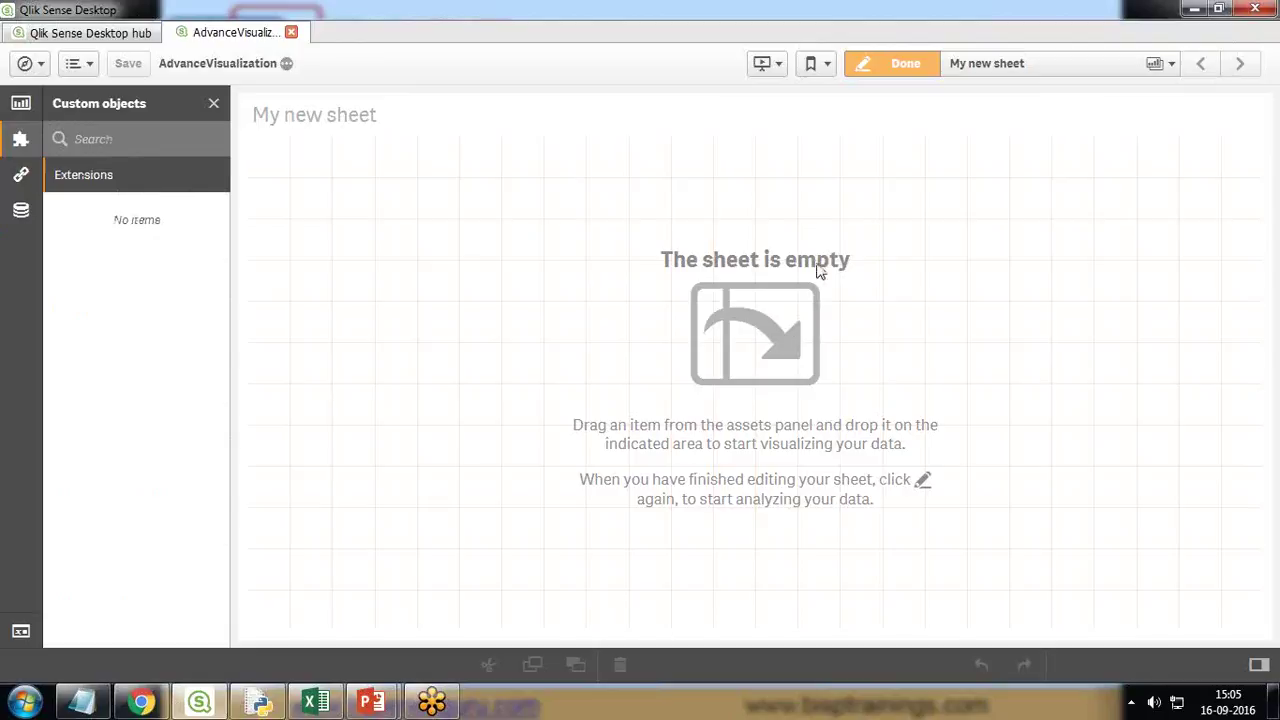
{"action": "key", "text": "alt+Tab"}
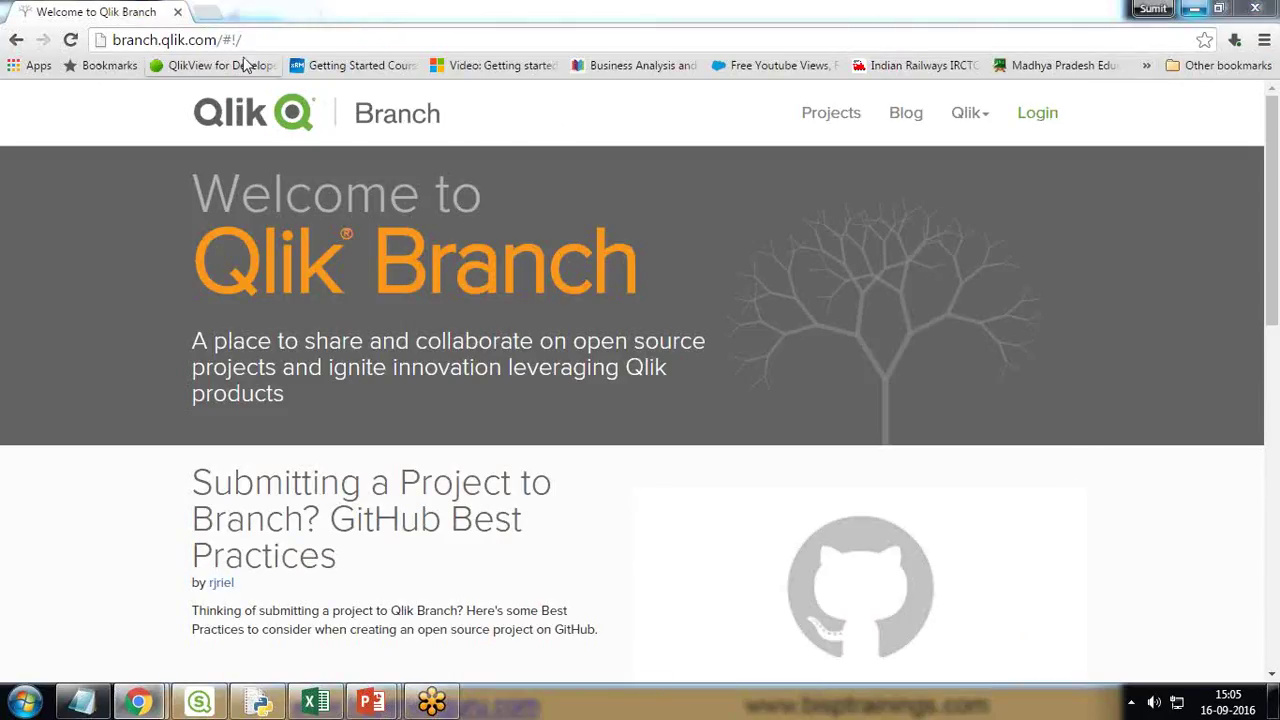
Step: Open the Qlik Branch projects listing and filter it to Qlik Sense projects
{"action": "left_click_drag", "start_coordinate": [241, 40], "coordinate": [121, 42]}
{"action": "left_click", "coordinate": [161, 42]}
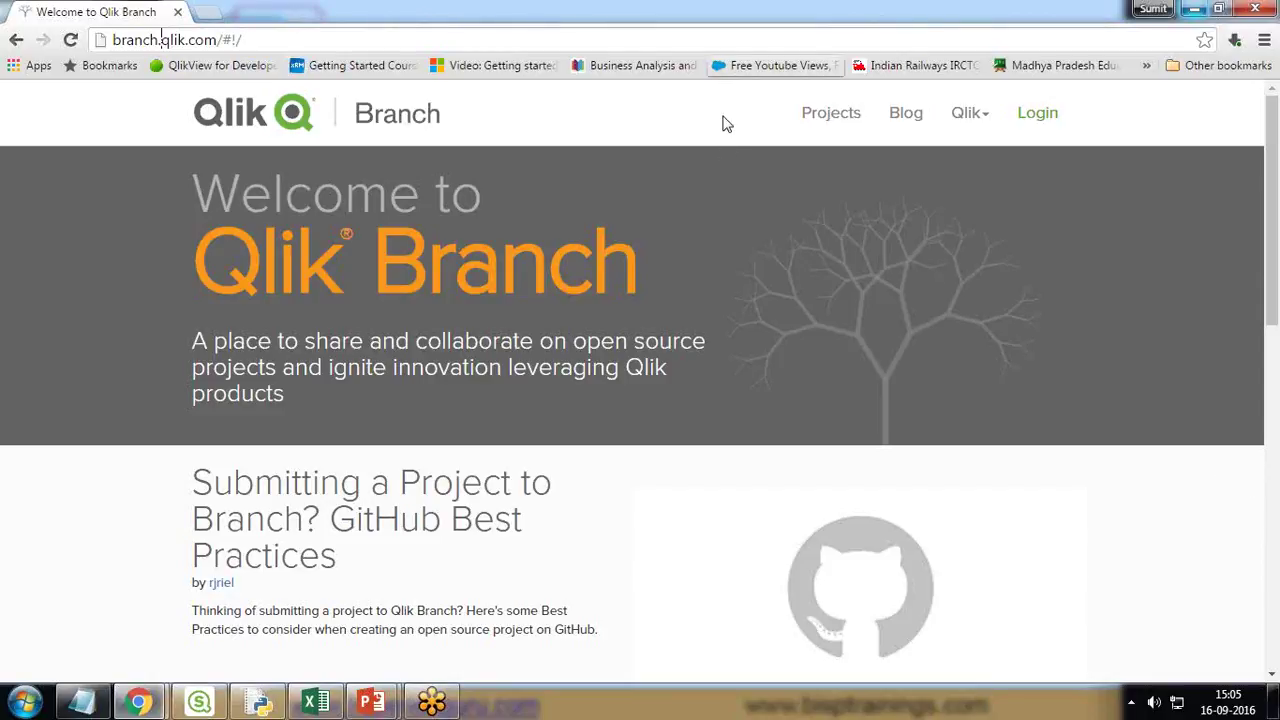
{"action": "left_click", "coordinate": [822, 118]}
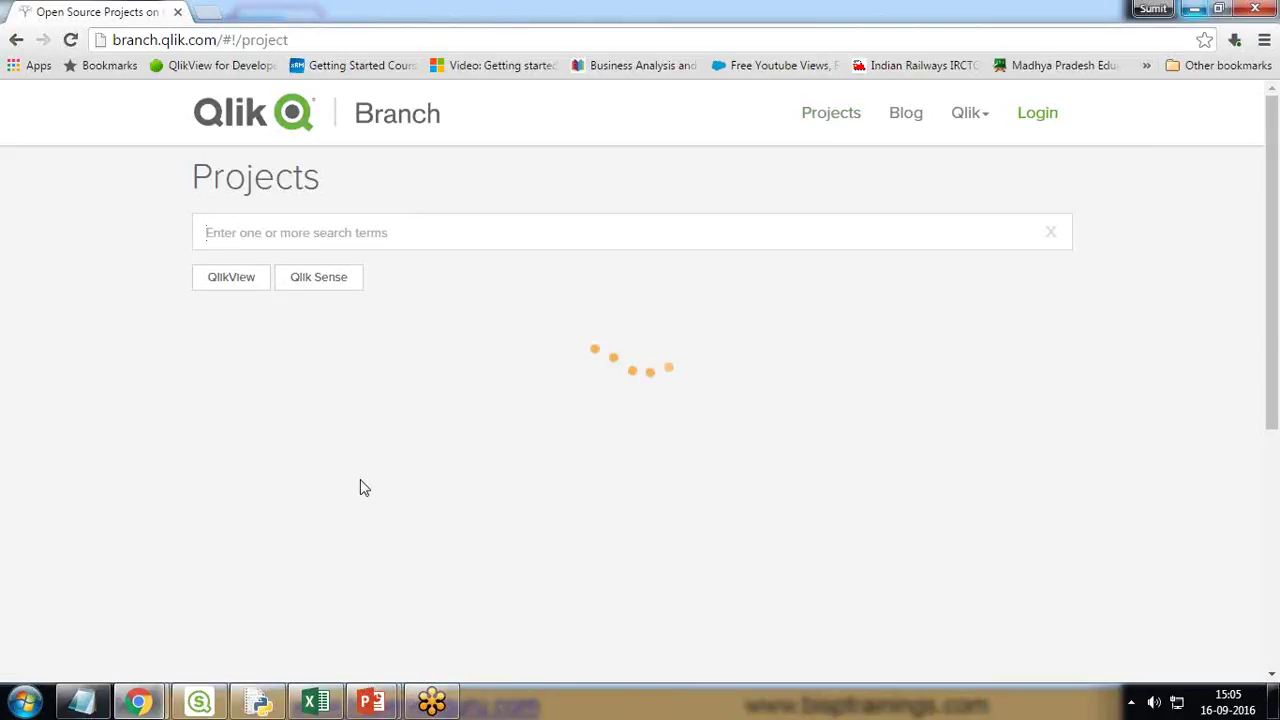
{"action": "left_click", "coordinate": [219, 284]}
{"action": "left_click", "coordinate": [309, 284]}
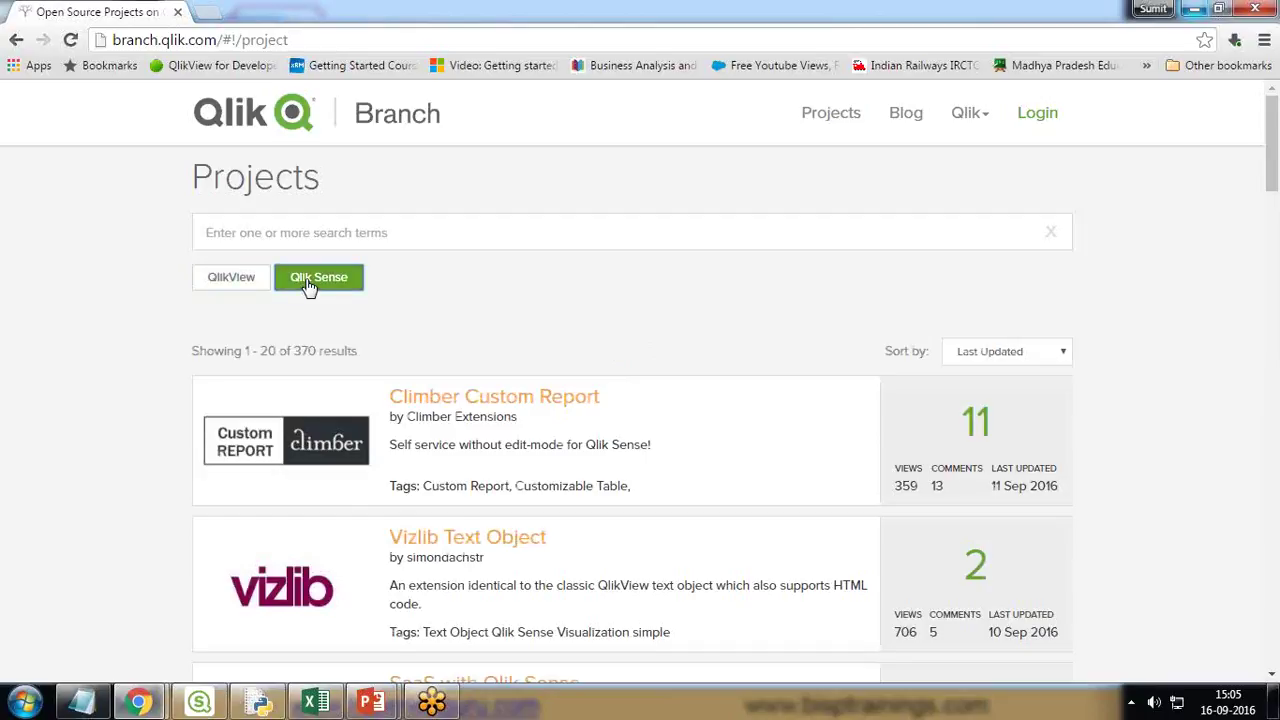
{"action": "left_click", "coordinate": [310, 283]}
{"action": "left_click", "coordinate": [305, 281]}
Step: Find the Qlik Sense Dependency Wheel project in the list and open its page
{"action": "scroll", "coordinate": [698, 468], "scroll_direction": "down", "scroll_amount": 1}
{"action": "scroll", "coordinate": [698, 468], "scroll_direction": "down", "scroll_amount": 10}
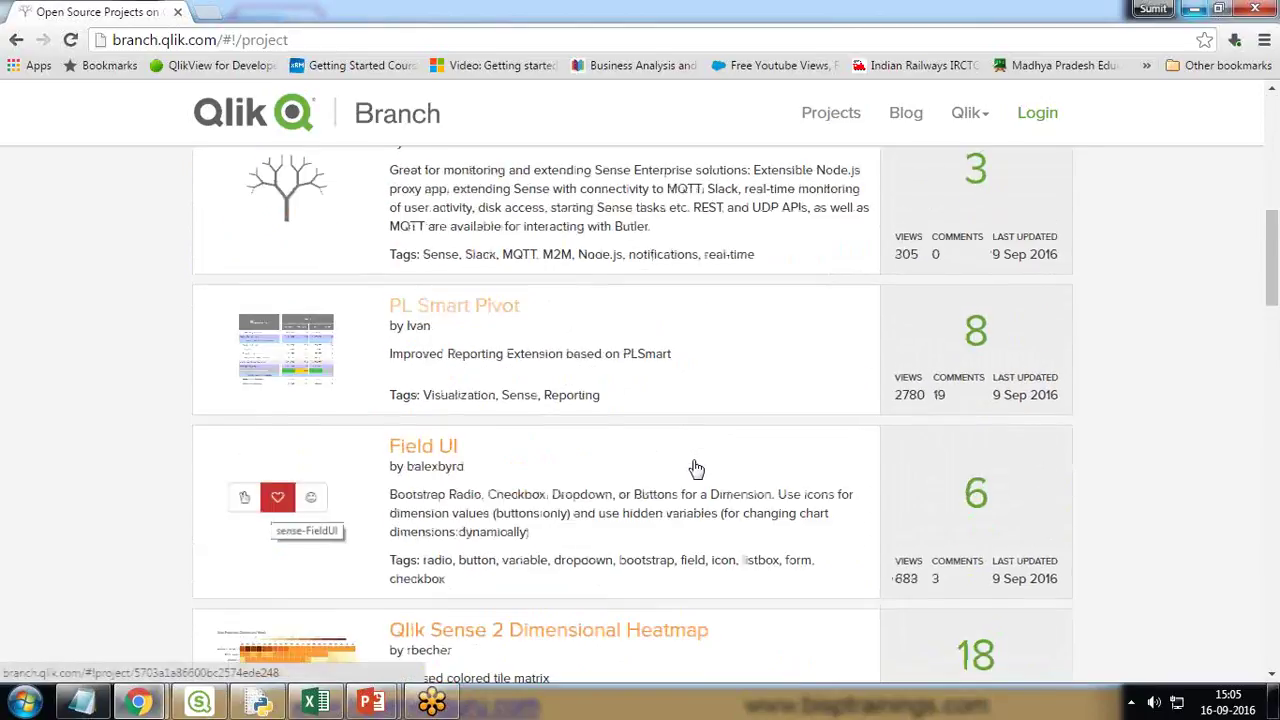
{"action": "scroll", "coordinate": [698, 468], "scroll_direction": "down", "scroll_amount": 6}
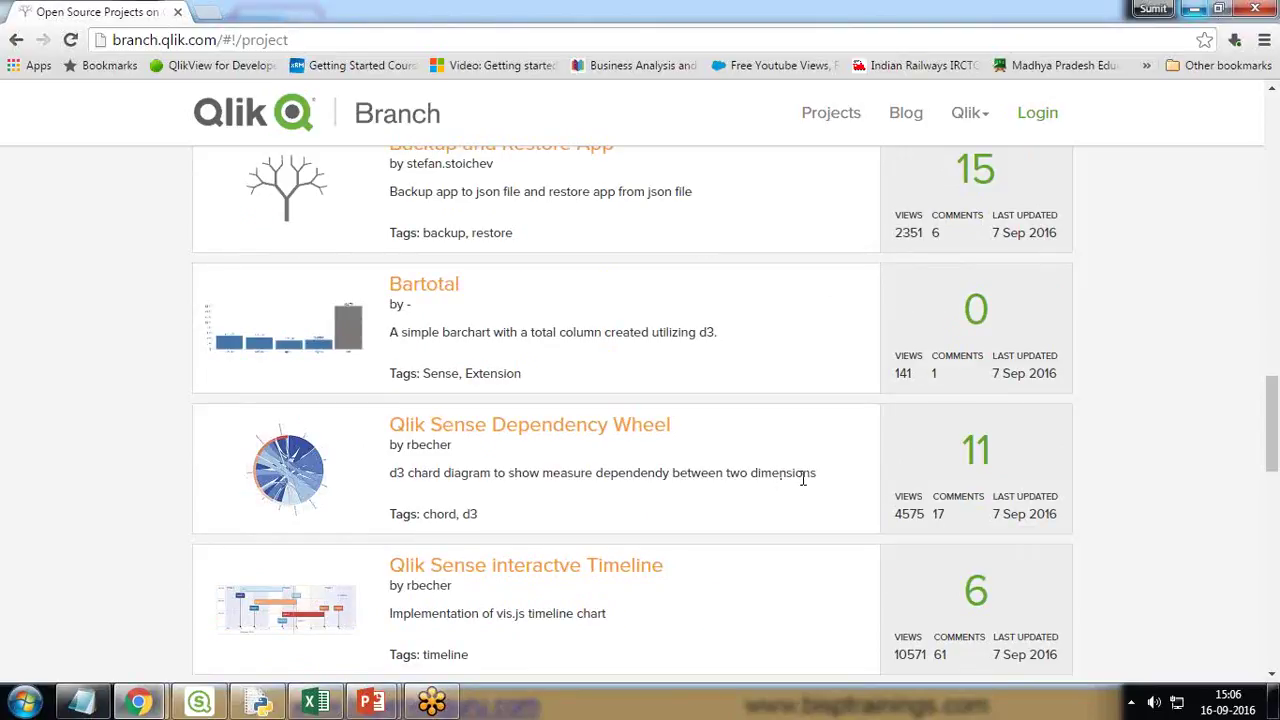
{"action": "right_click", "coordinate": [477, 430]}
{"action": "left_click", "coordinate": [449, 430]}
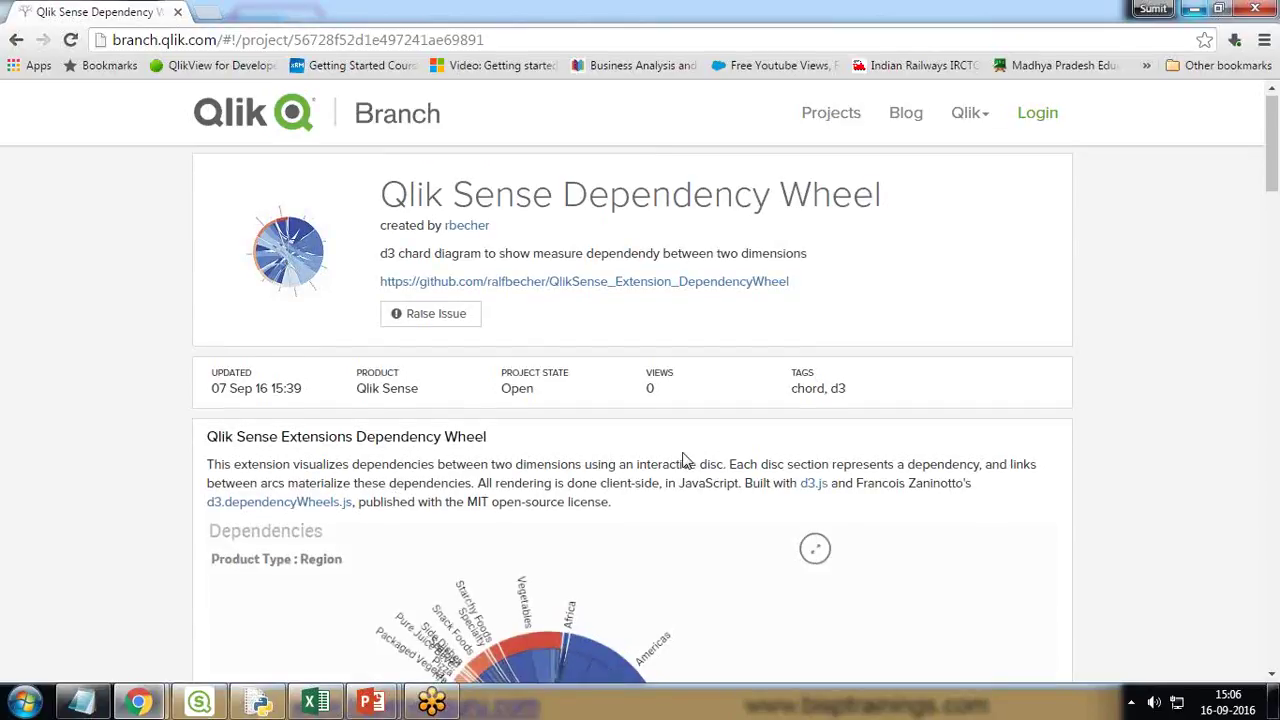
Step: Scroll the Dependency Wheel project page and highlight its title, description and GitHub link
{"action": "scroll", "coordinate": [687, 460], "scroll_direction": "down", "scroll_amount": 3}
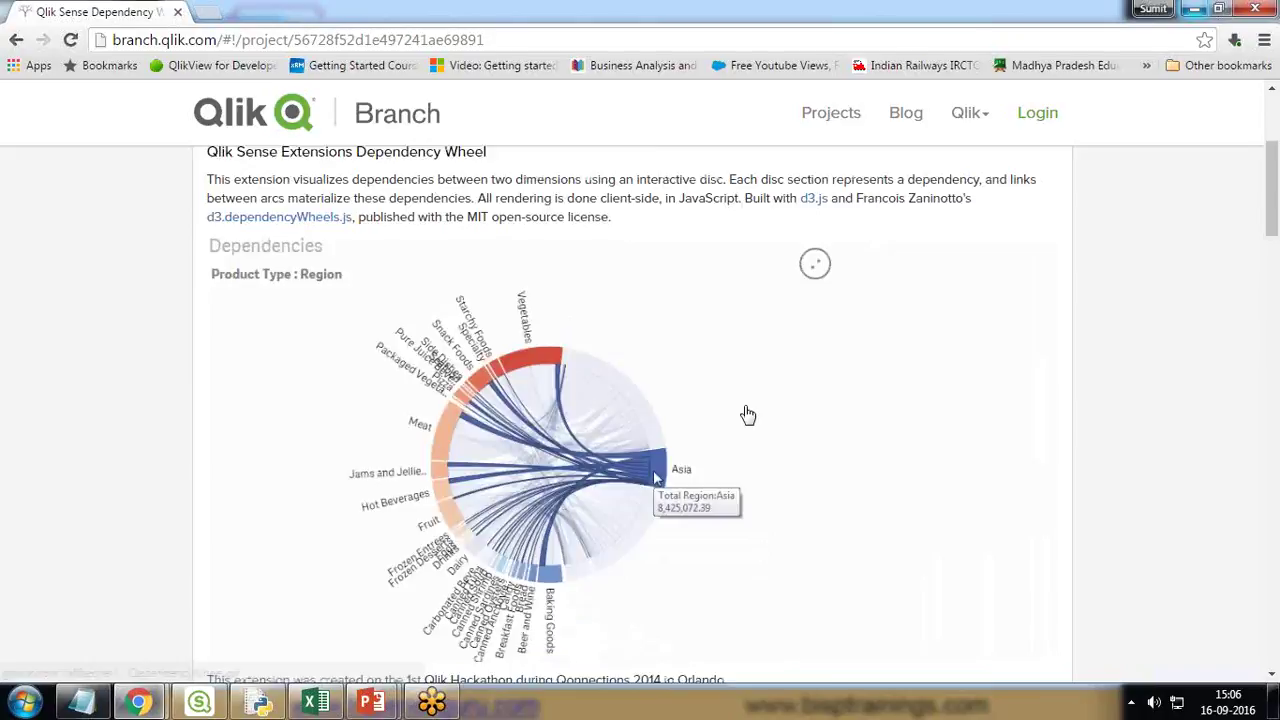
{"action": "scroll", "coordinate": [748, 414], "scroll_direction": "down", "scroll_amount": 5}
{"action": "scroll", "coordinate": [825, 458], "scroll_direction": "up", "scroll_amount": 8}
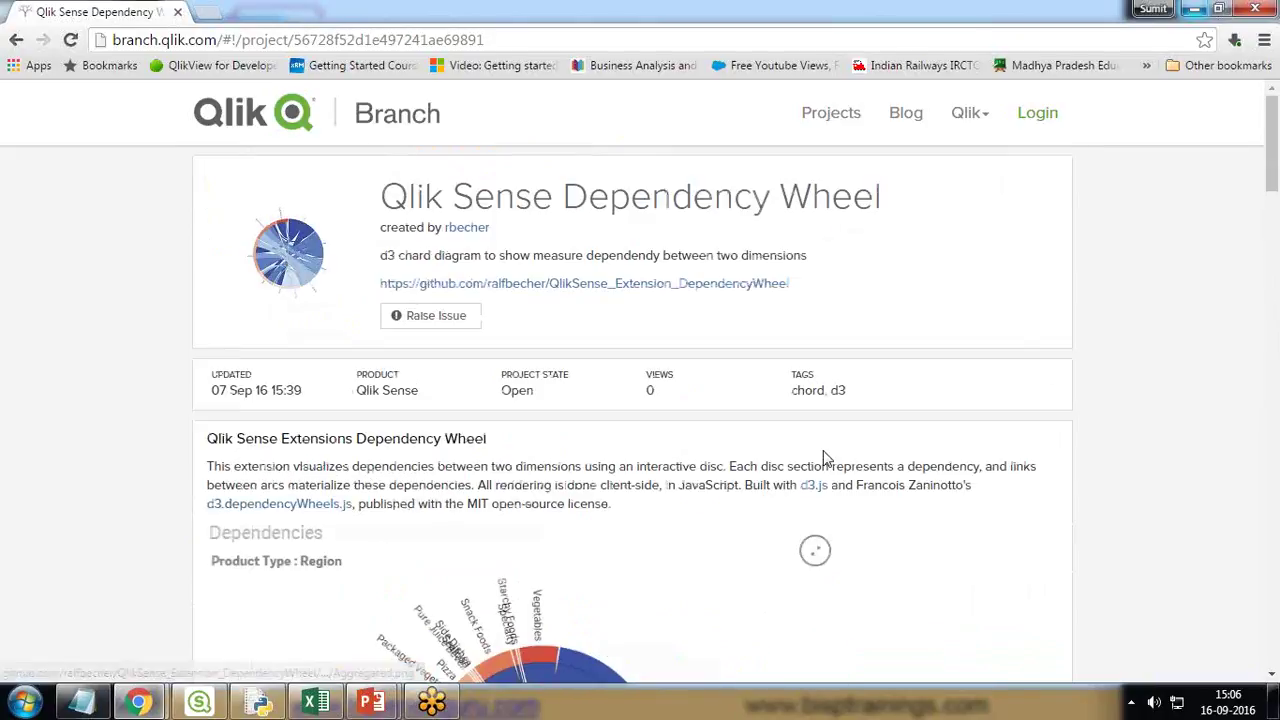
{"action": "left_click_drag", "start_coordinate": [792, 288], "coordinate": [370, 277]}
{"action": "left_click", "coordinate": [71, 324]}
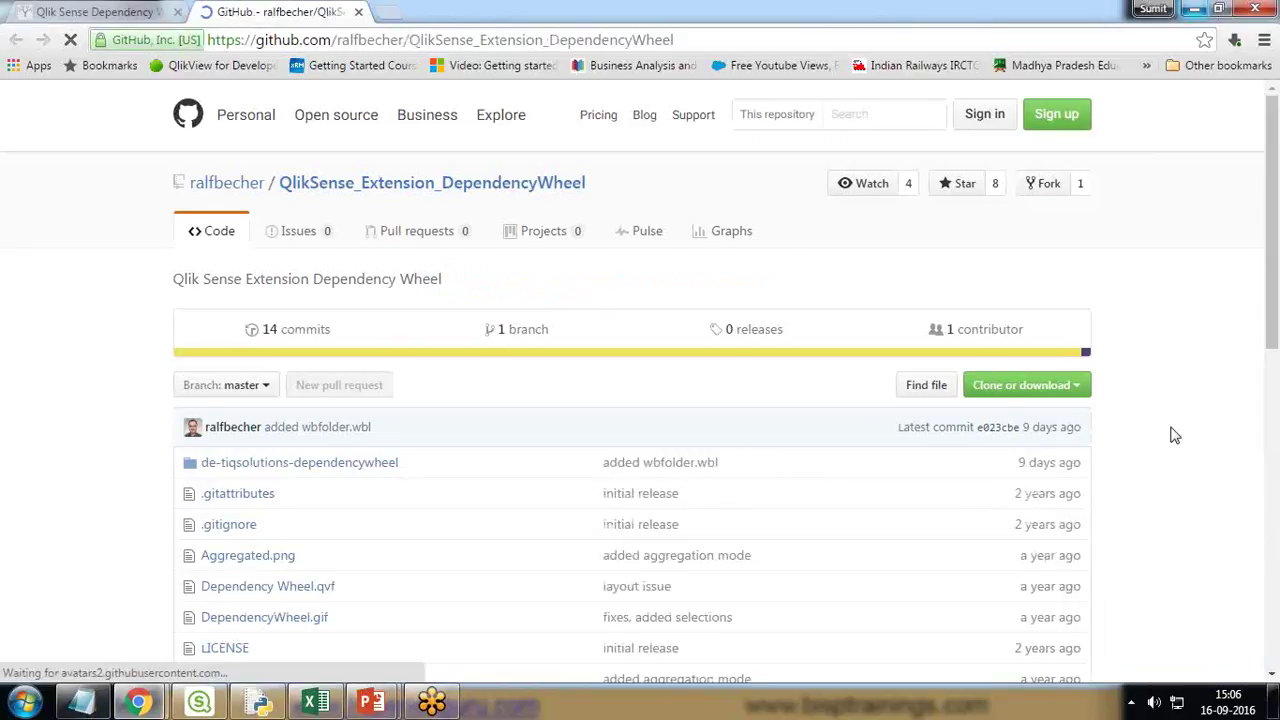
Step: Save the repository via Download ZIP into Desktop > QlikSense Extensions, then open that folder
{"action": "scroll", "coordinate": [1120, 390], "scroll_direction": "down", "scroll_amount": 2}
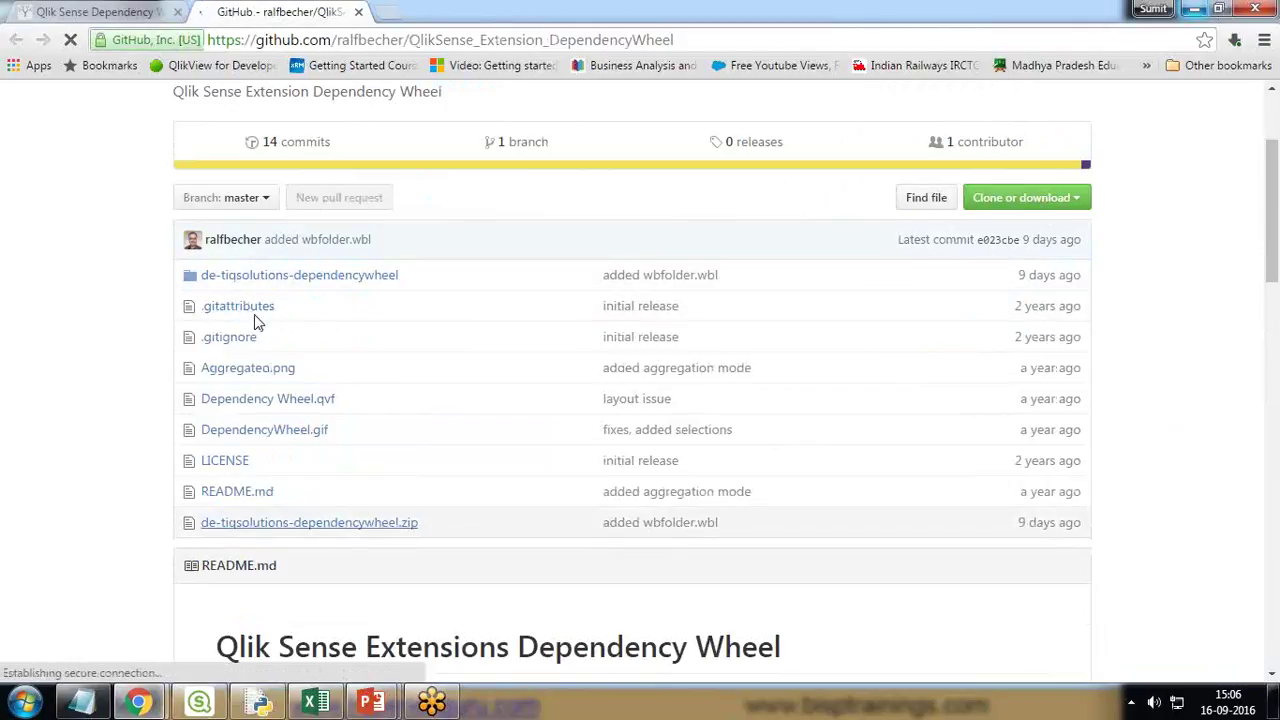
{"action": "left_click", "coordinate": [1076, 205]}
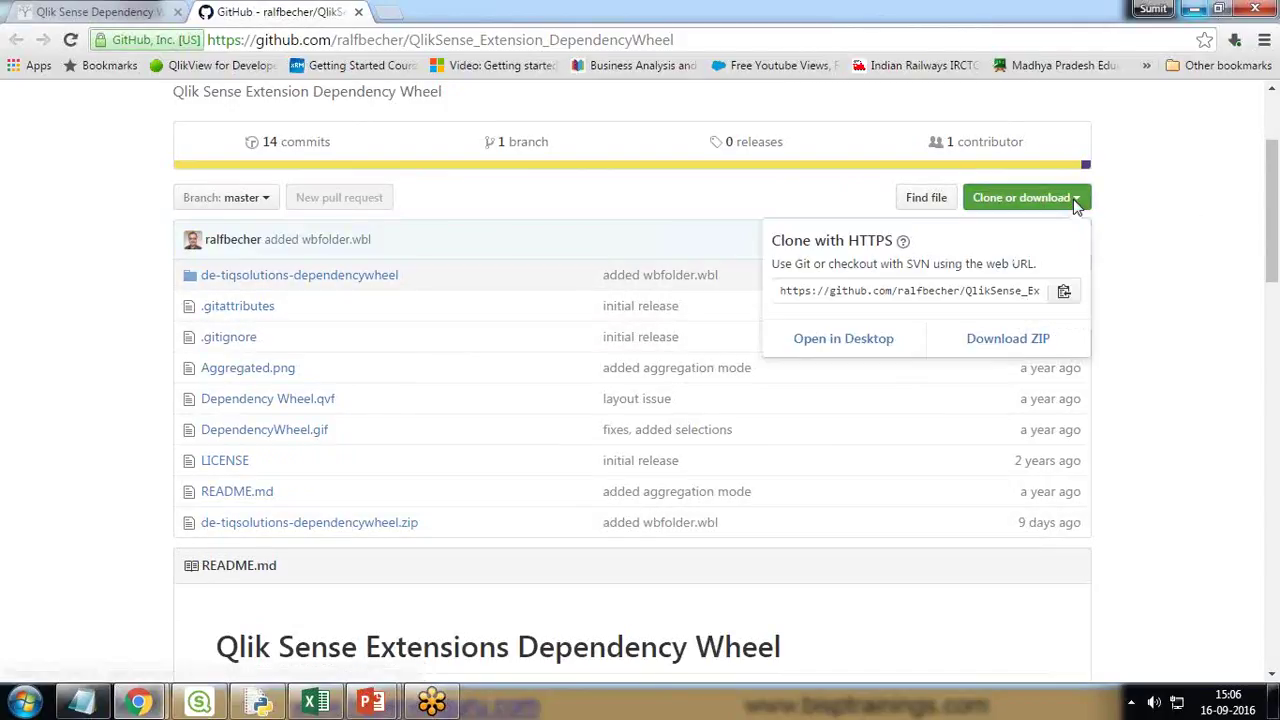
{"action": "left_click", "coordinate": [1001, 339]}
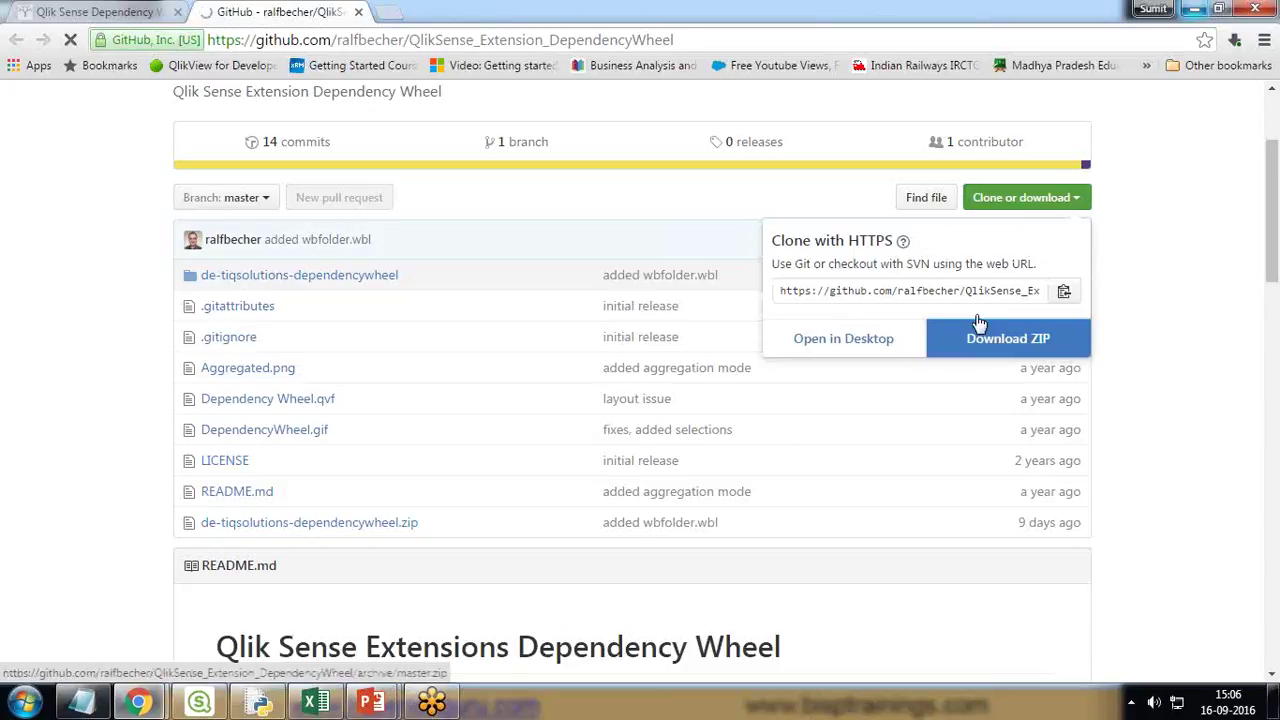
{"action": "left_click", "coordinate": [999, 347]}
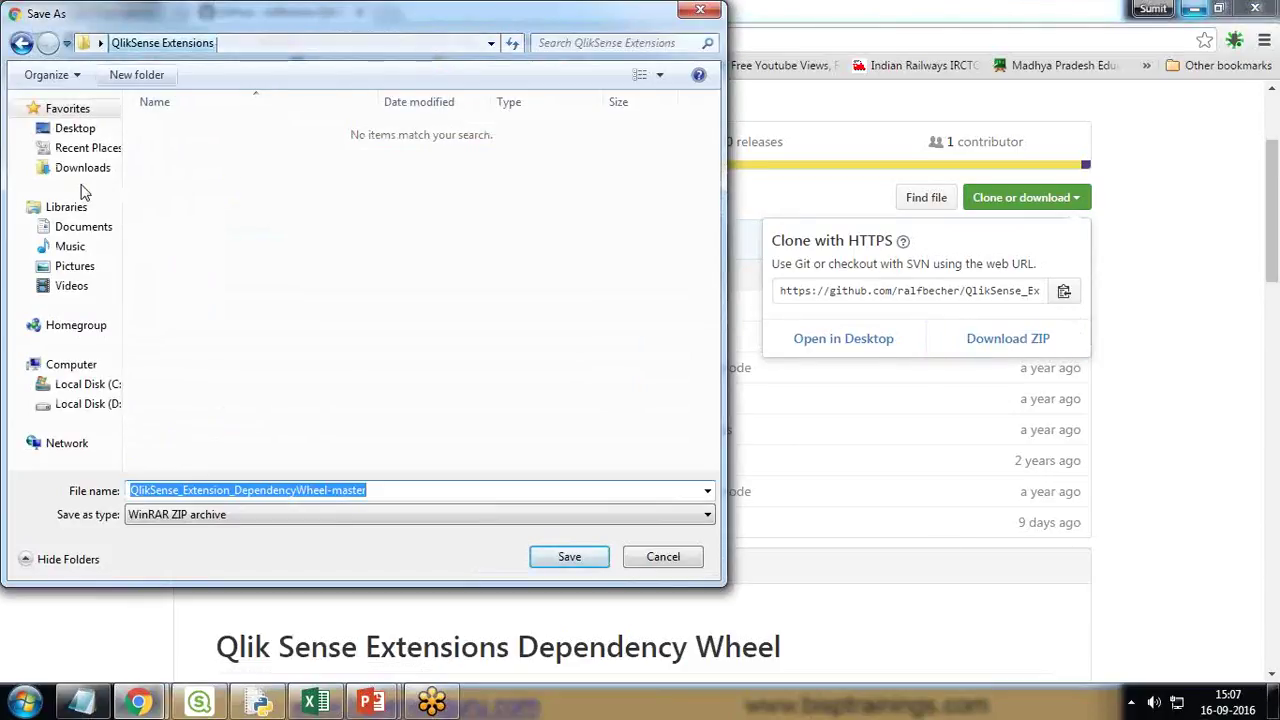
{"action": "left_click", "coordinate": [75, 128]}
{"action": "left_click_drag", "start_coordinate": [714, 173], "coordinate": [714, 220]}
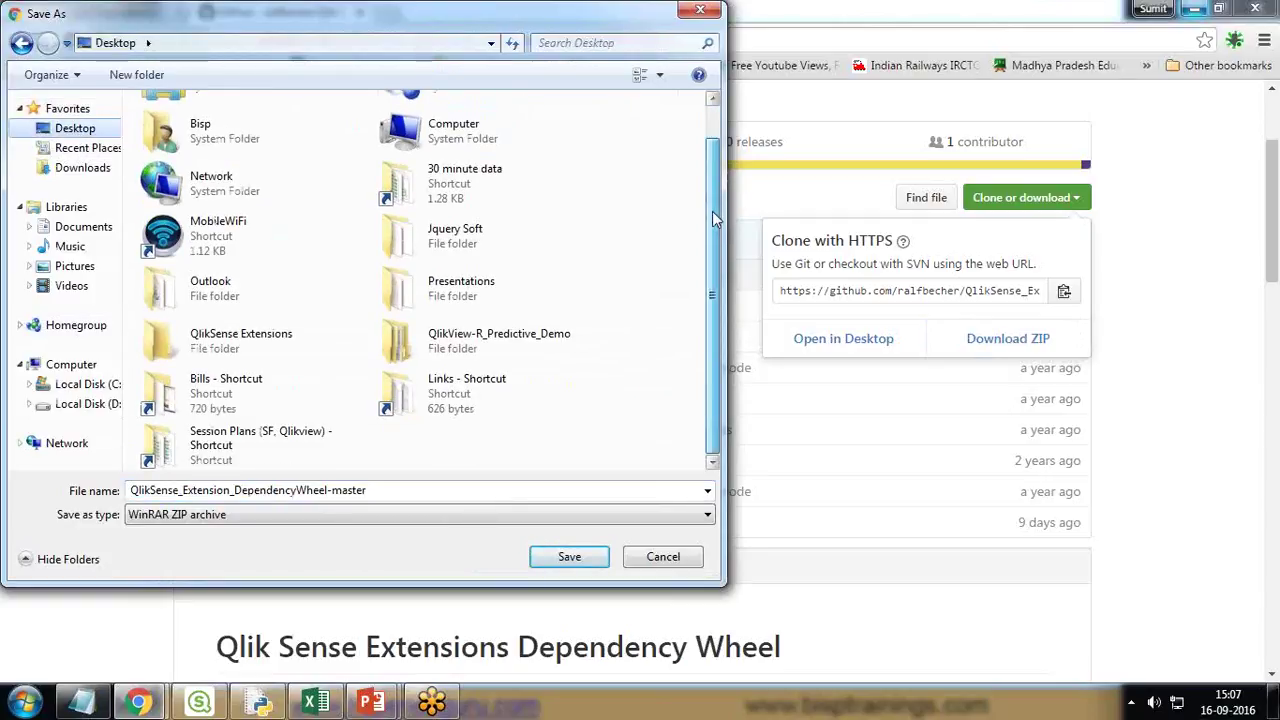
{"action": "double_click", "coordinate": [250, 346]}
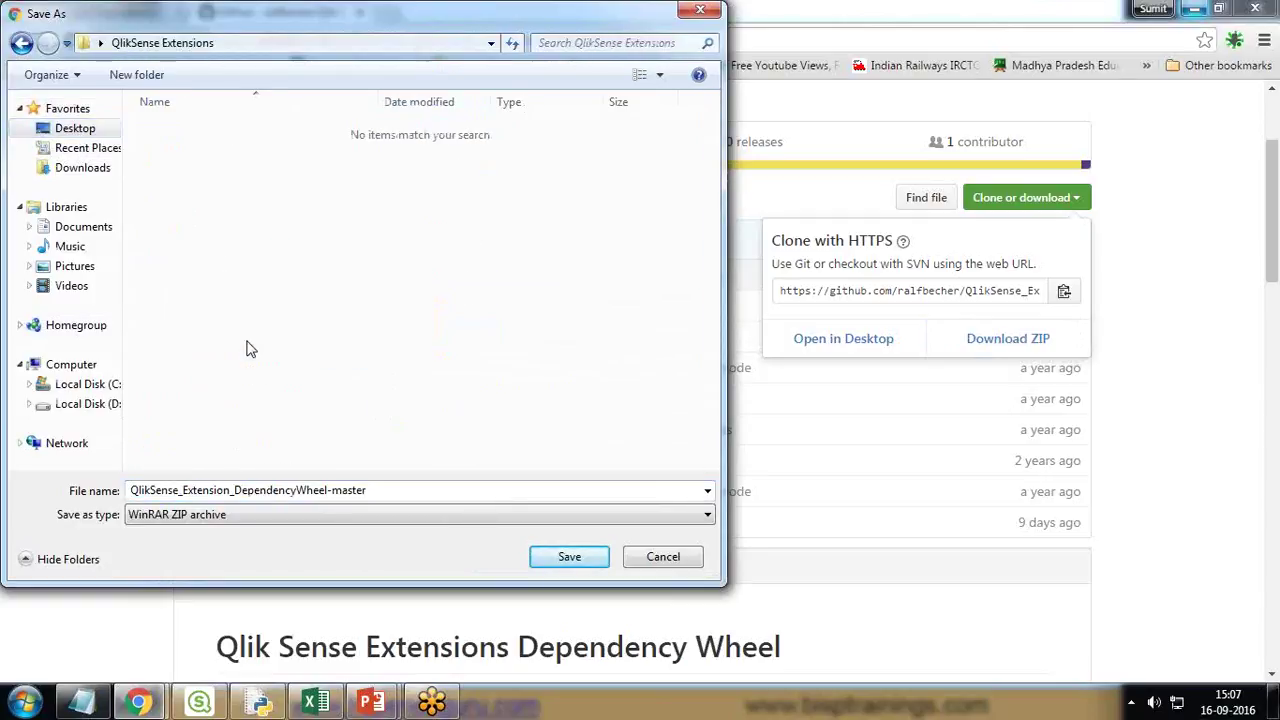
{"action": "left_click", "coordinate": [575, 565]}
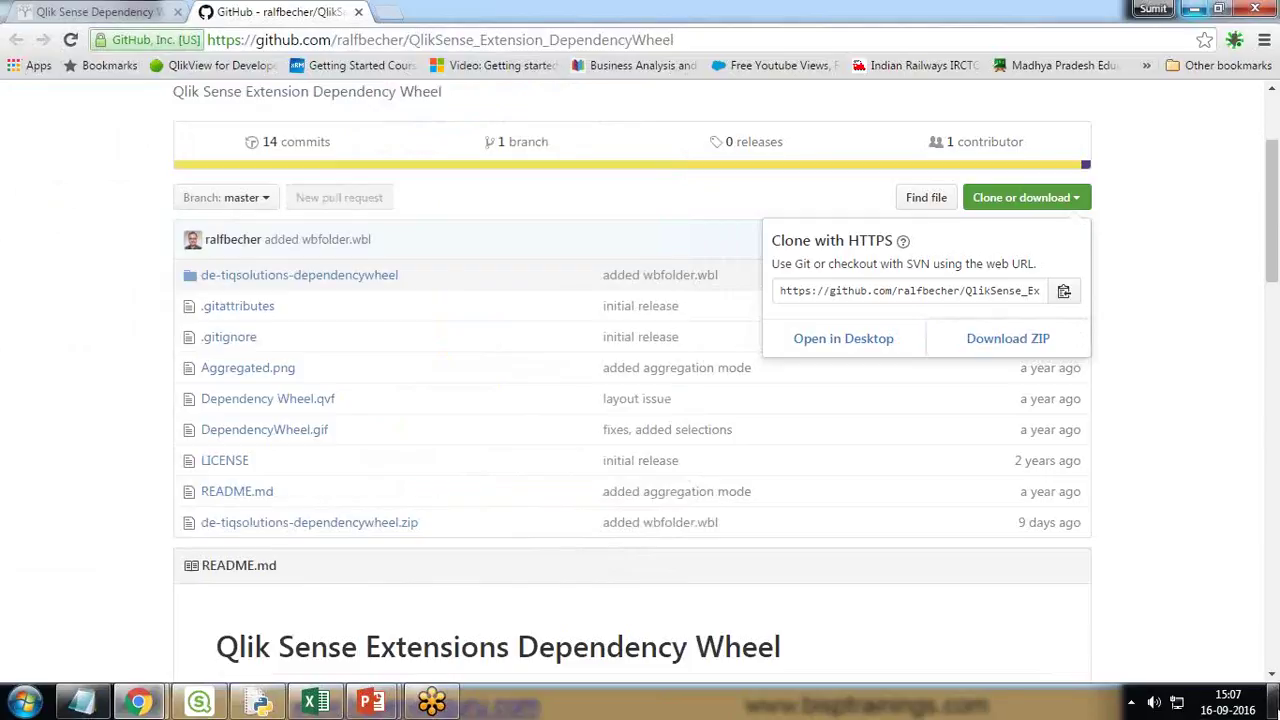
{"action": "key", "text": "super+d"}
{"action": "double_click", "coordinate": [243, 210]}
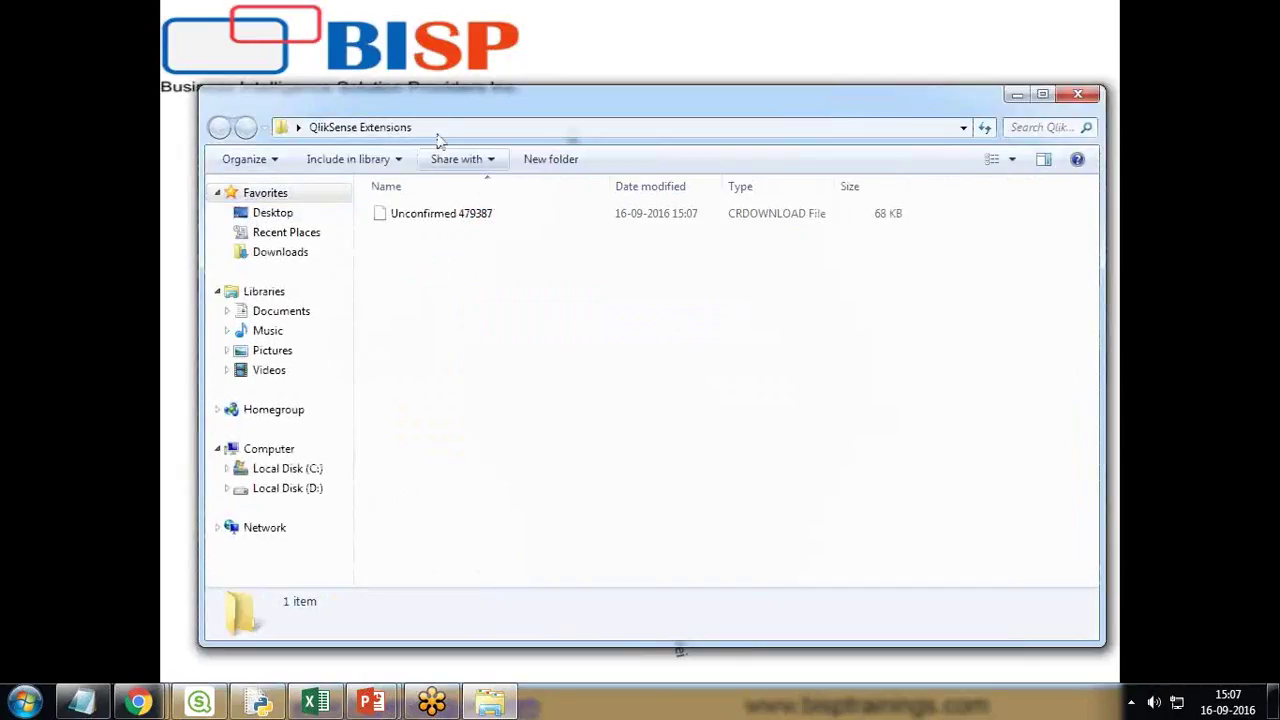
Step: Maximize the QlikSense Extensions folder and check the GitHub page while the download finishes
{"action": "double_click", "coordinate": [452, 112]}
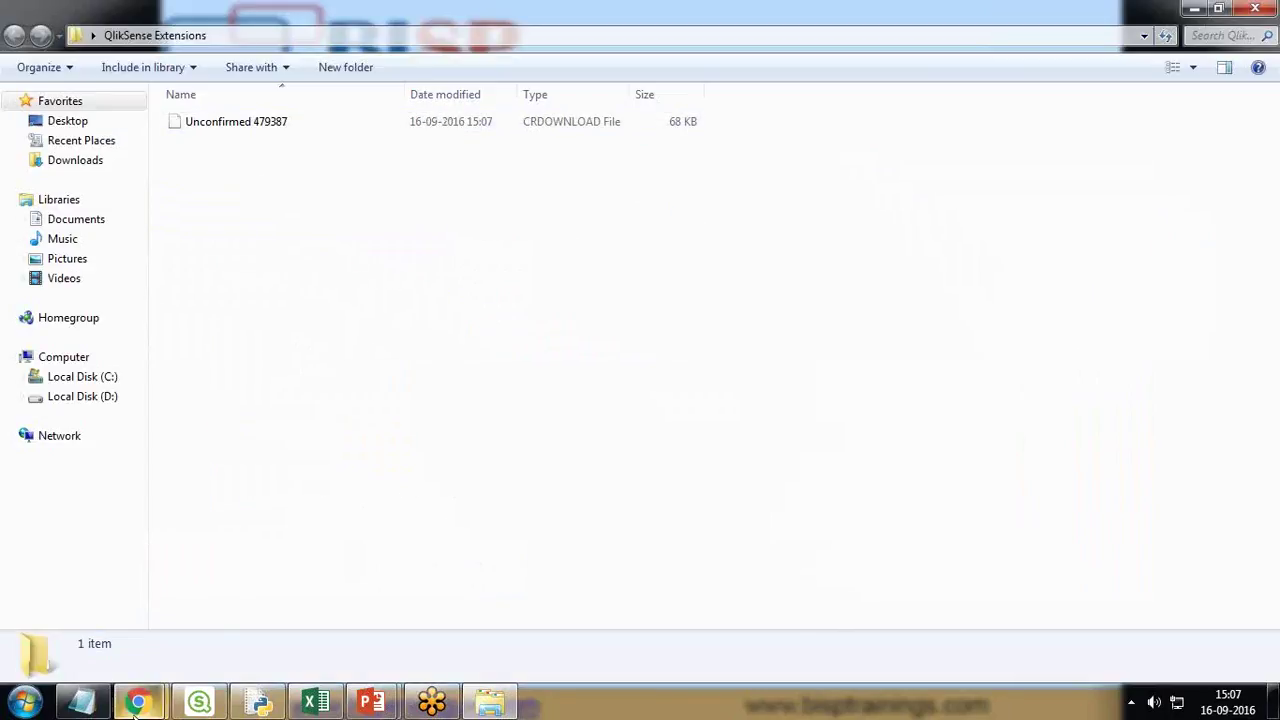
{"action": "mouse_move", "coordinate": [137, 703]}
{"action": "left_click", "coordinate": [294, 623]}
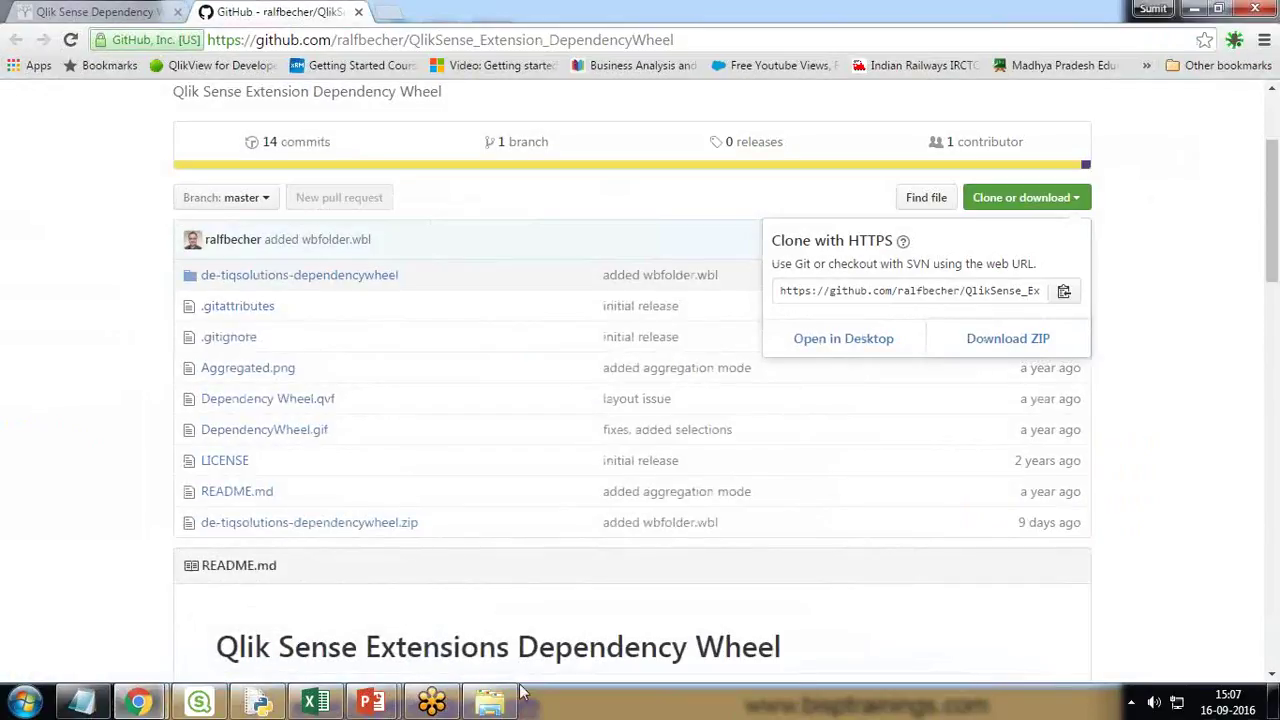
{"action": "left_click", "coordinate": [489, 703]}
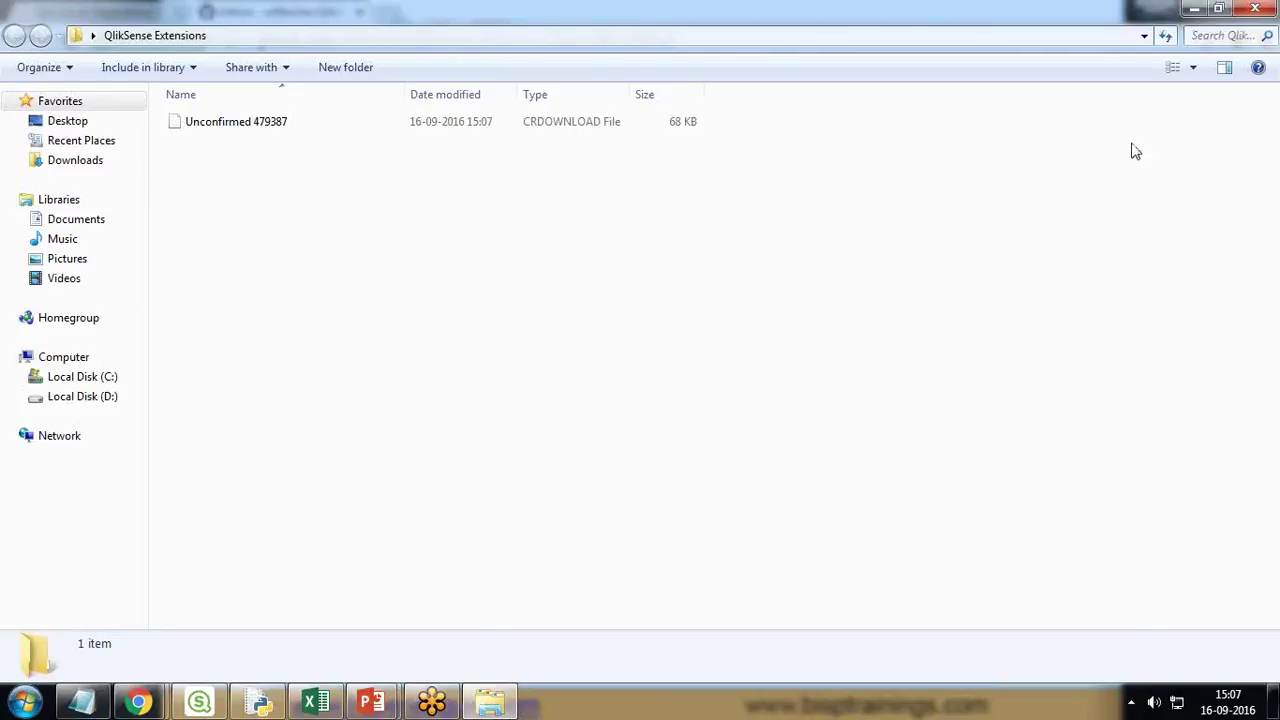
{"action": "mouse_move", "coordinate": [137, 703]}
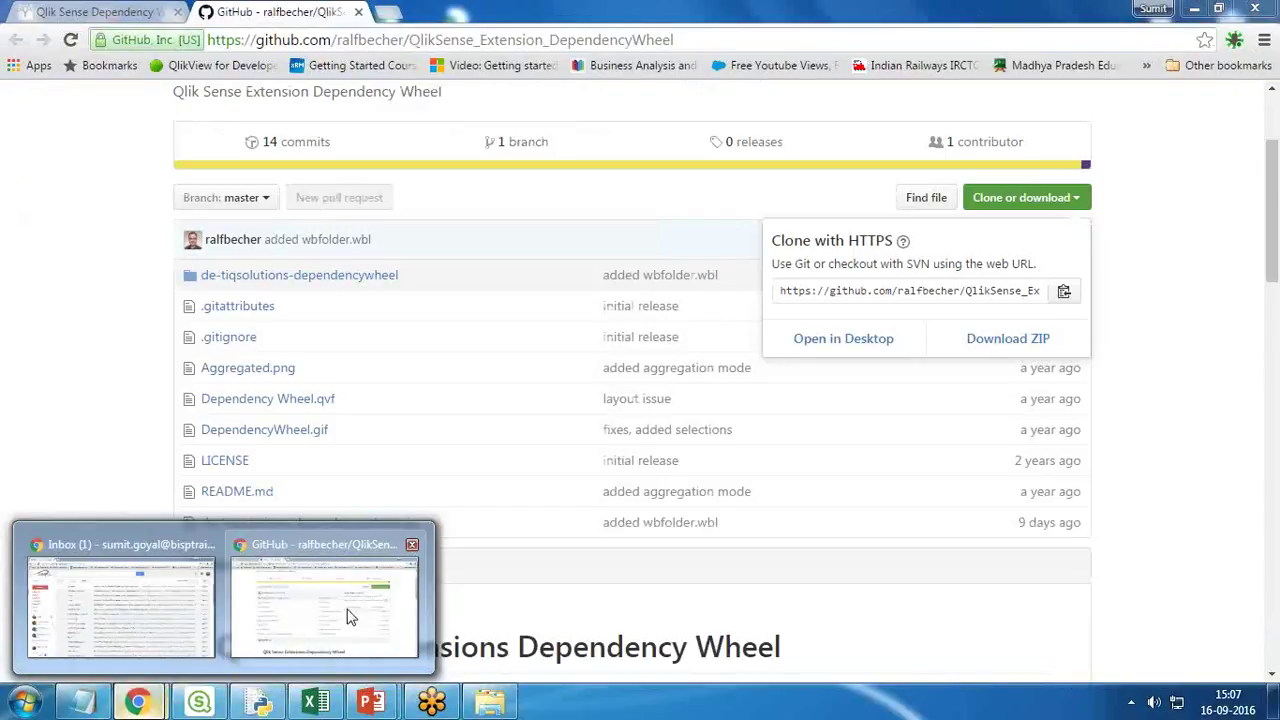
{"action": "left_click", "coordinate": [352, 600]}
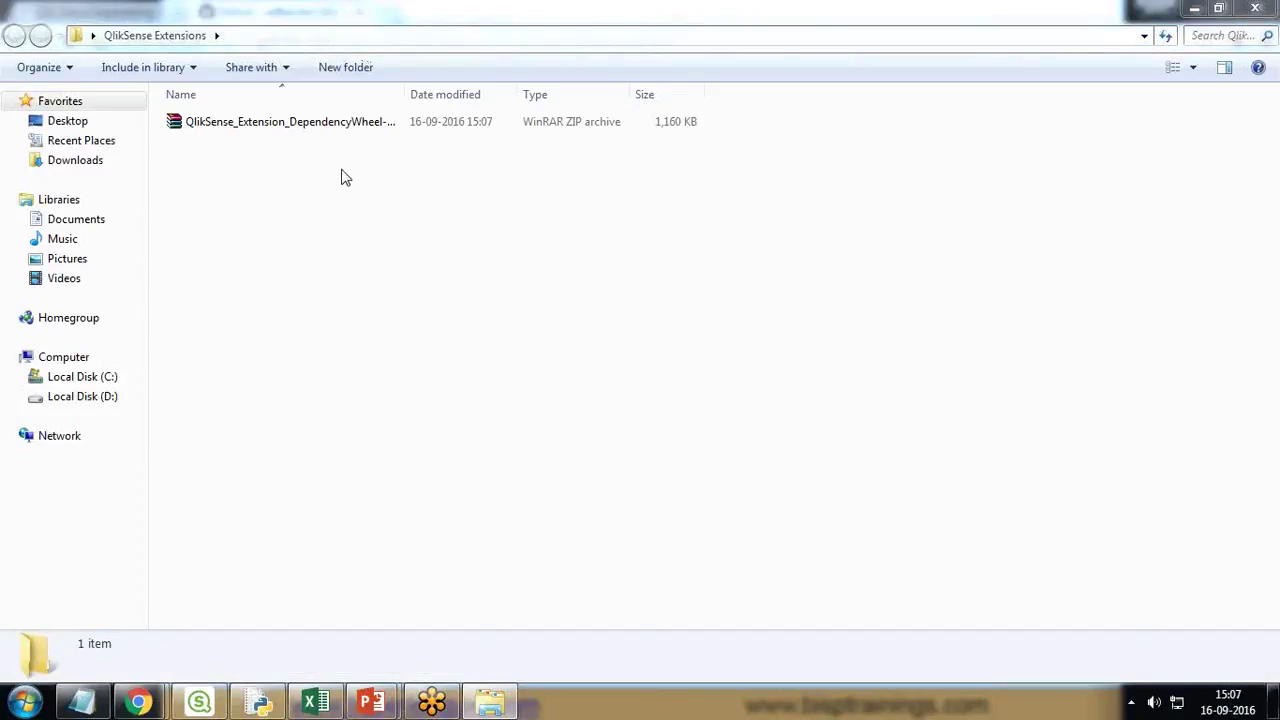
Step: Extract the ZIP to QlikSense_Extension_DependencyWheel-master\ and open its inner extension folder
{"action": "left_click", "coordinate": [305, 136]}
{"action": "right_click", "coordinate": [303, 134]}
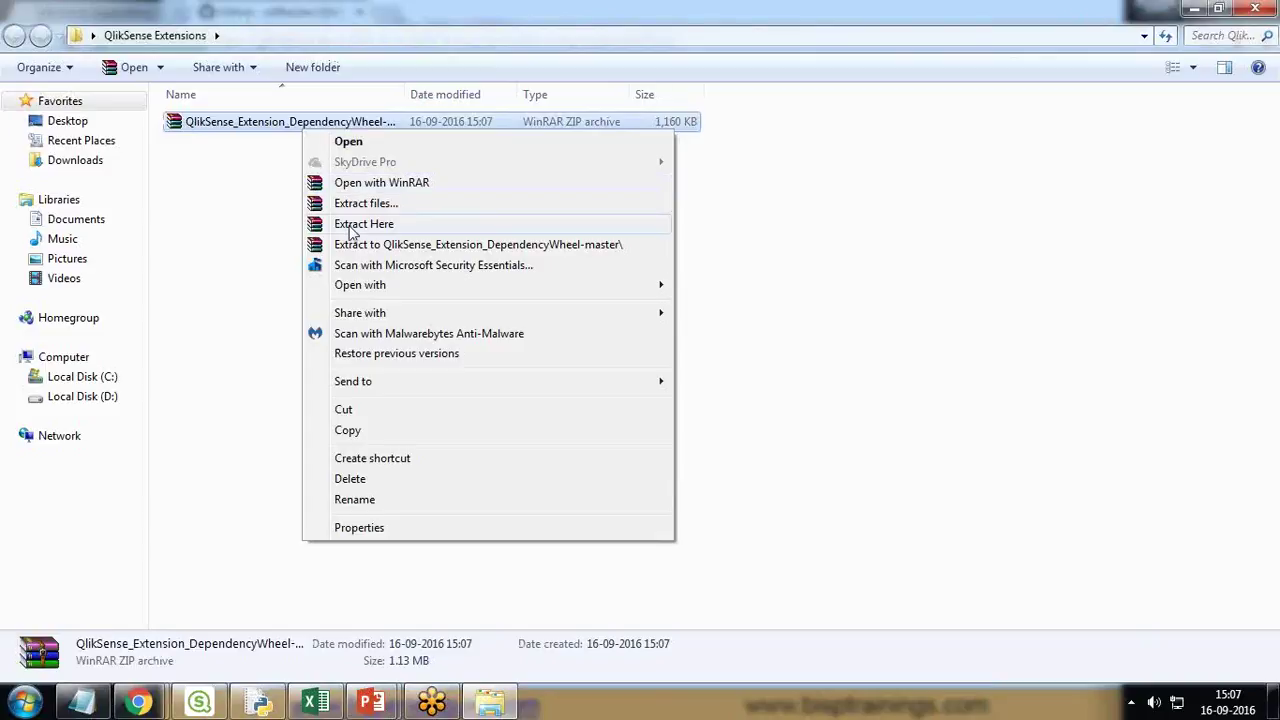
{"action": "left_click", "coordinate": [378, 246]}
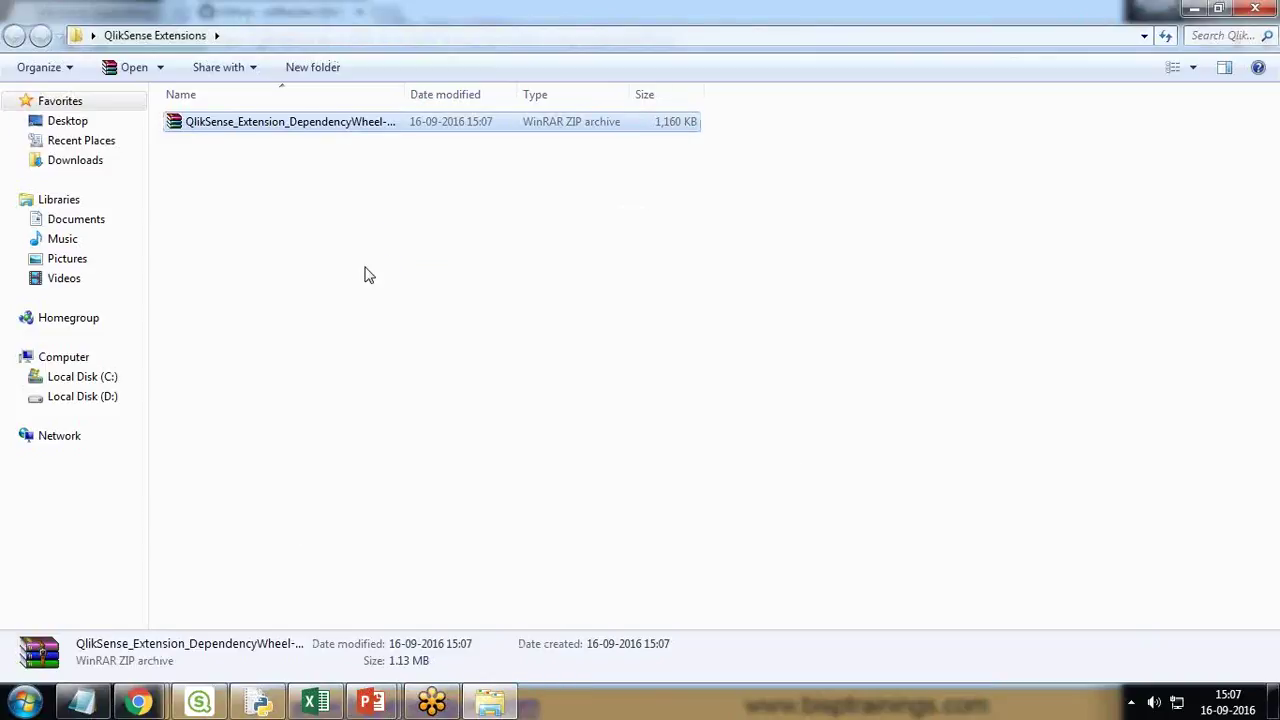
{"action": "double_click", "coordinate": [280, 122]}
{"action": "double_click", "coordinate": [270, 122]}
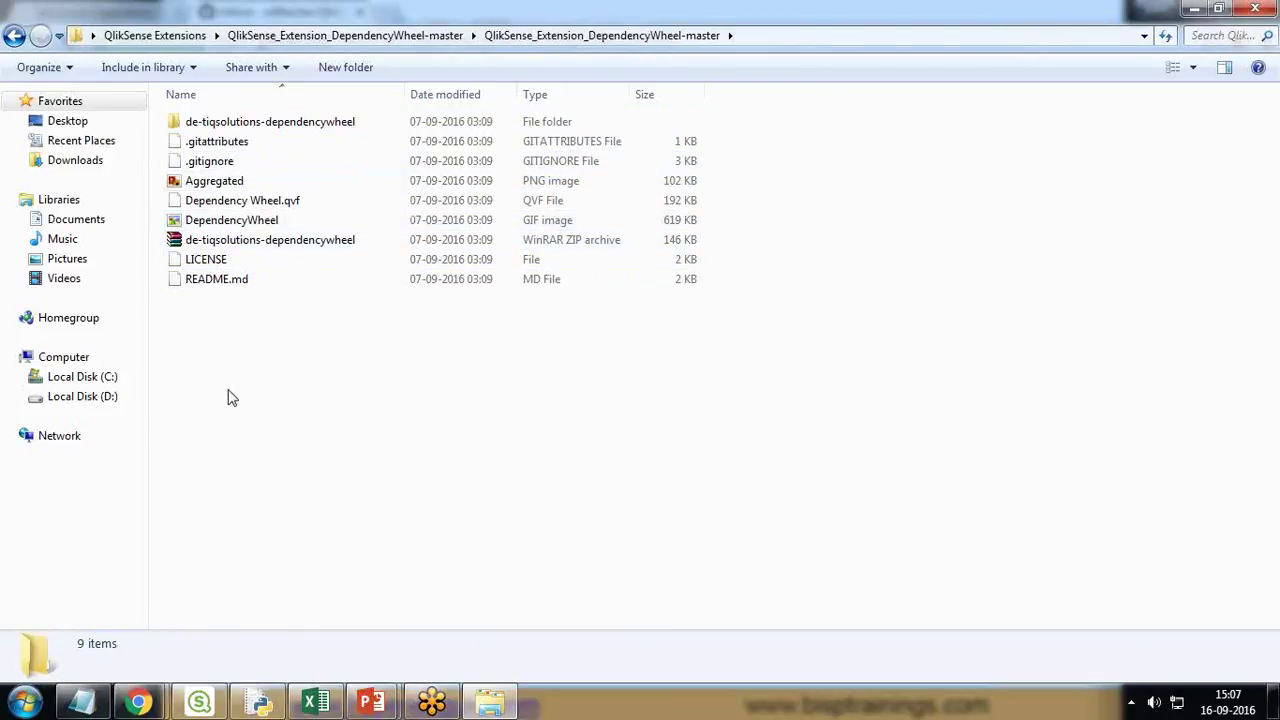
Step: Copy the QlikSense_Extension_DependencyWheel-master extension folder
{"action": "left_click", "coordinate": [14, 42]}
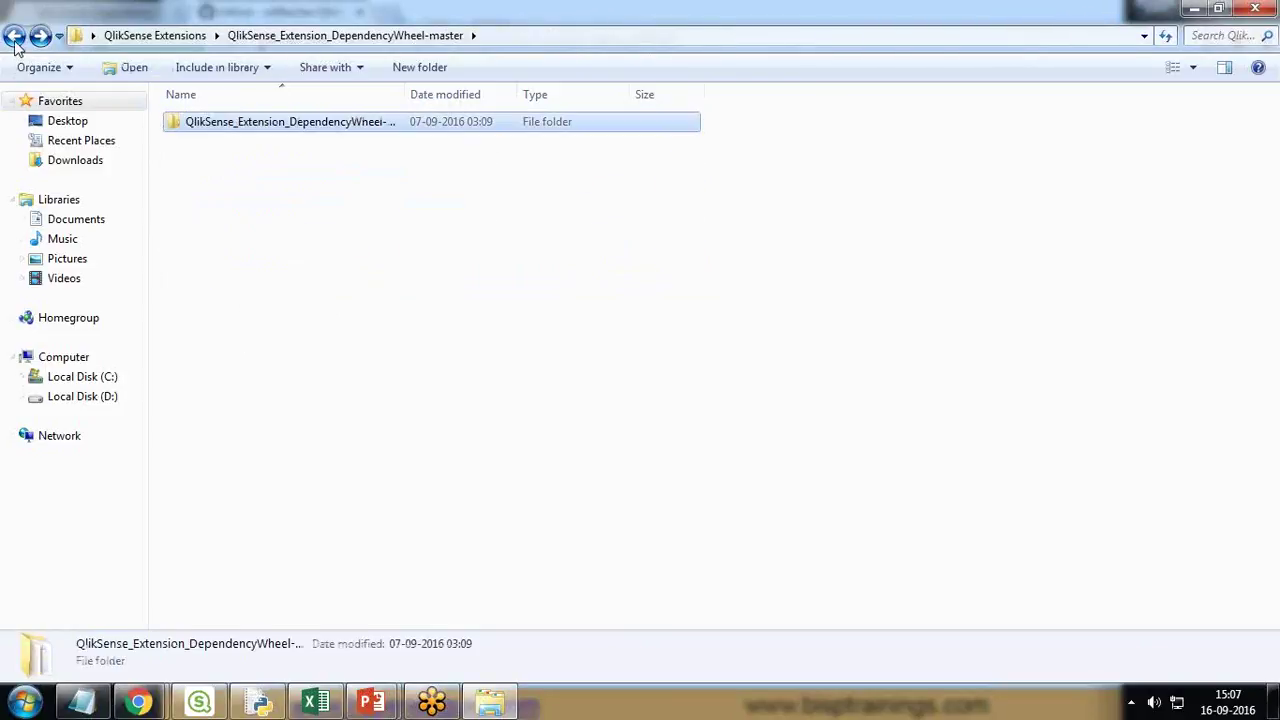
{"action": "right_click", "coordinate": [266, 125]}
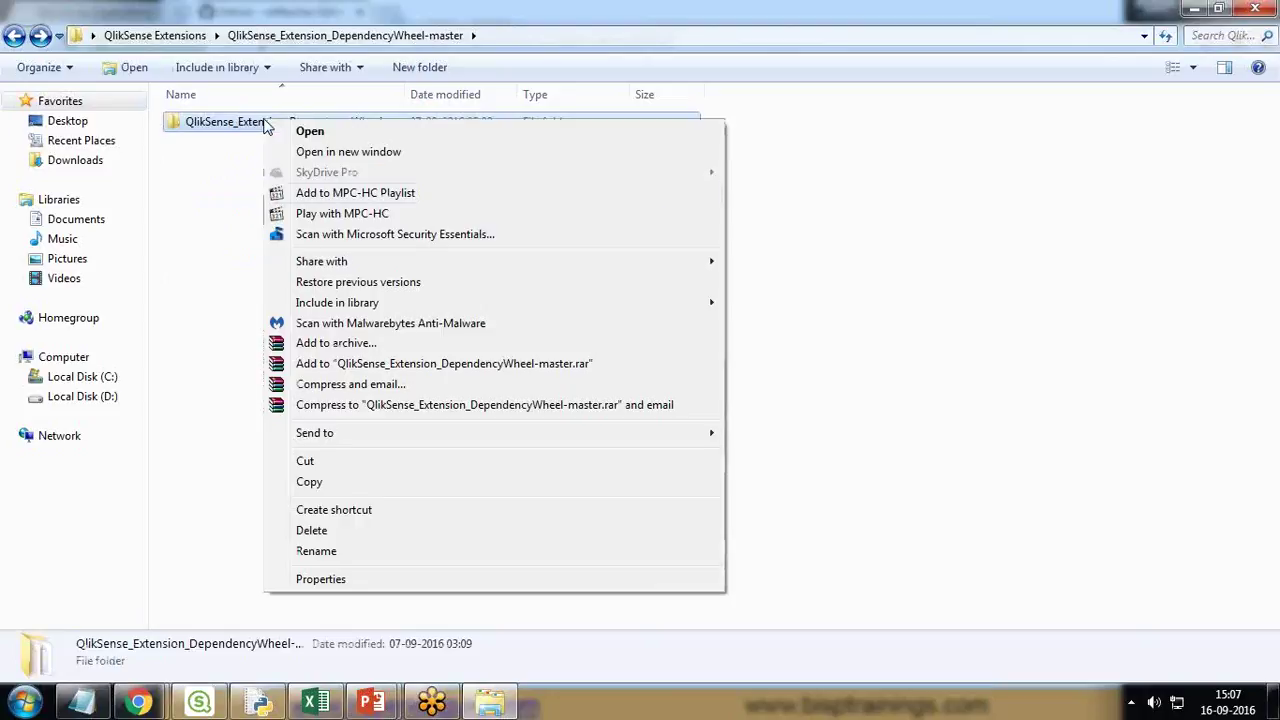
{"action": "left_click", "coordinate": [310, 482]}
Step: Paste the extension folder into Documents\Qlik\Sense\Extensions
{"action": "left_click", "coordinate": [1274, 702]}
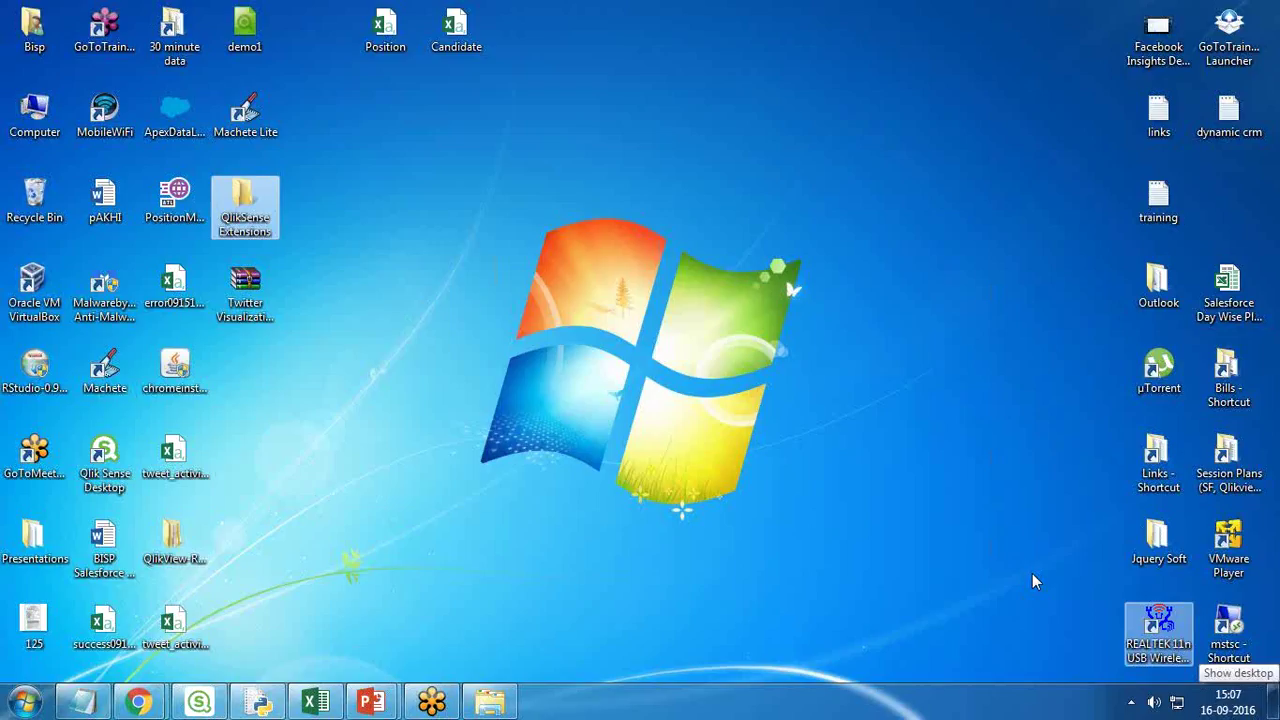
{"action": "double_click", "coordinate": [33, 40]}
{"action": "double_click", "coordinate": [480, 125]}
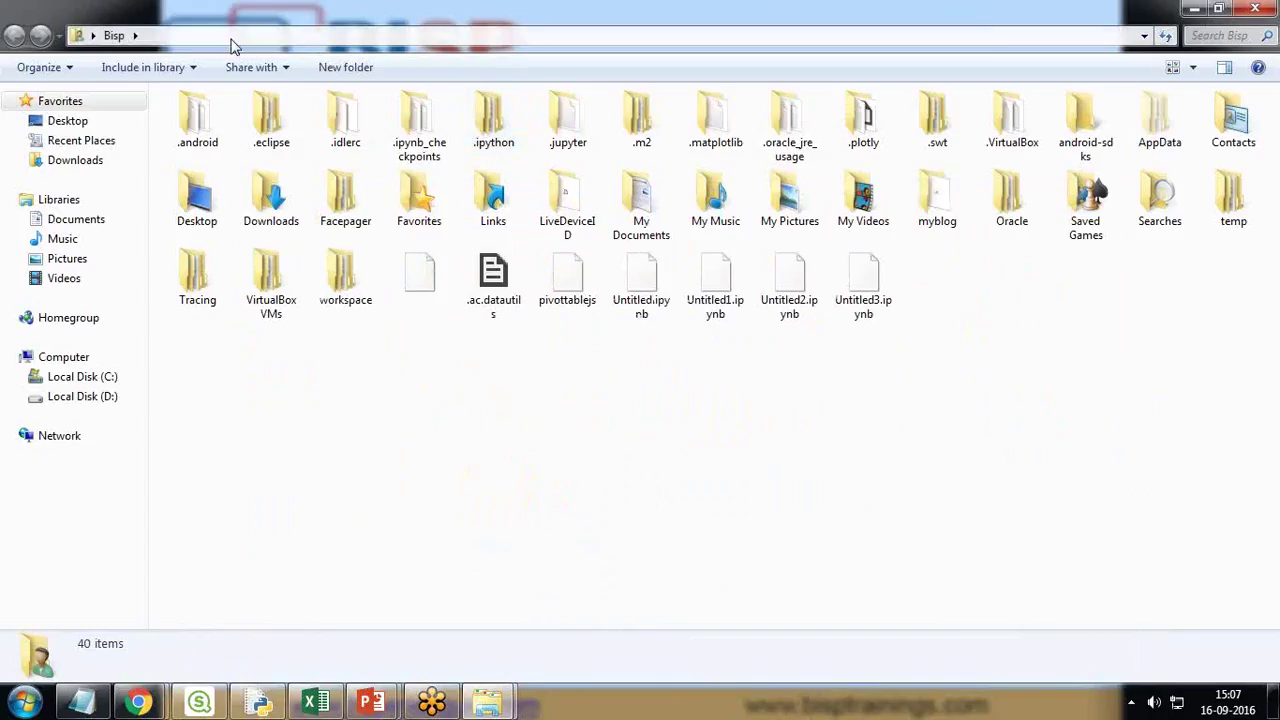
{"action": "double_click", "coordinate": [641, 205]}
{"action": "scroll", "coordinate": [214, 480], "scroll_direction": "down", "scroll_amount": 8}
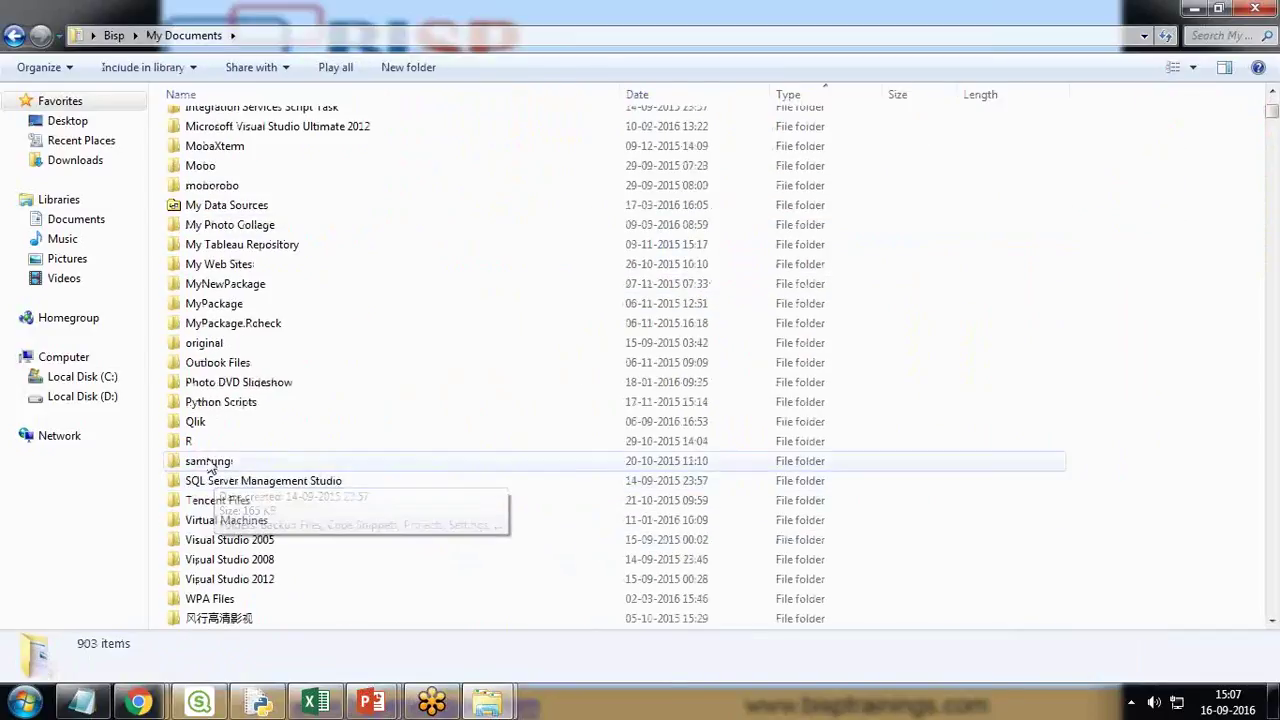
{"action": "left_click", "coordinate": [198, 422]}
{"action": "key", "text": "Up"}
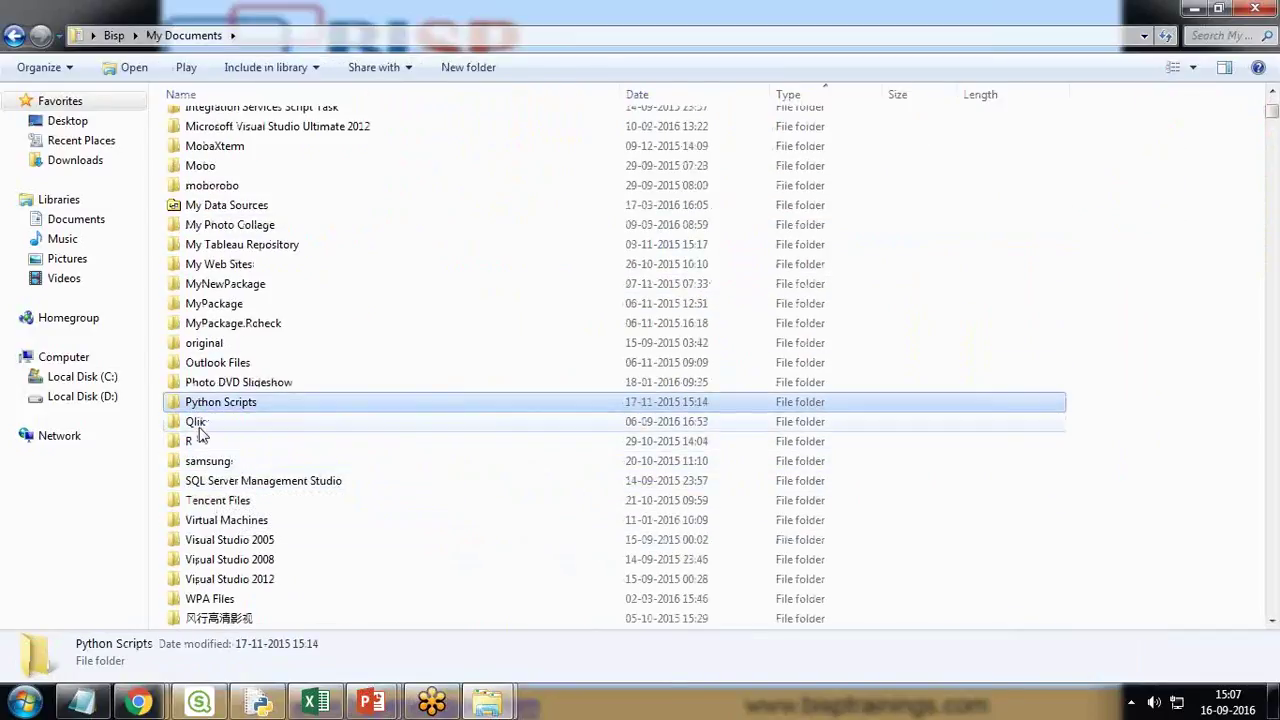
{"action": "double_click", "coordinate": [197, 424]}
{"action": "double_click", "coordinate": [190, 142]}
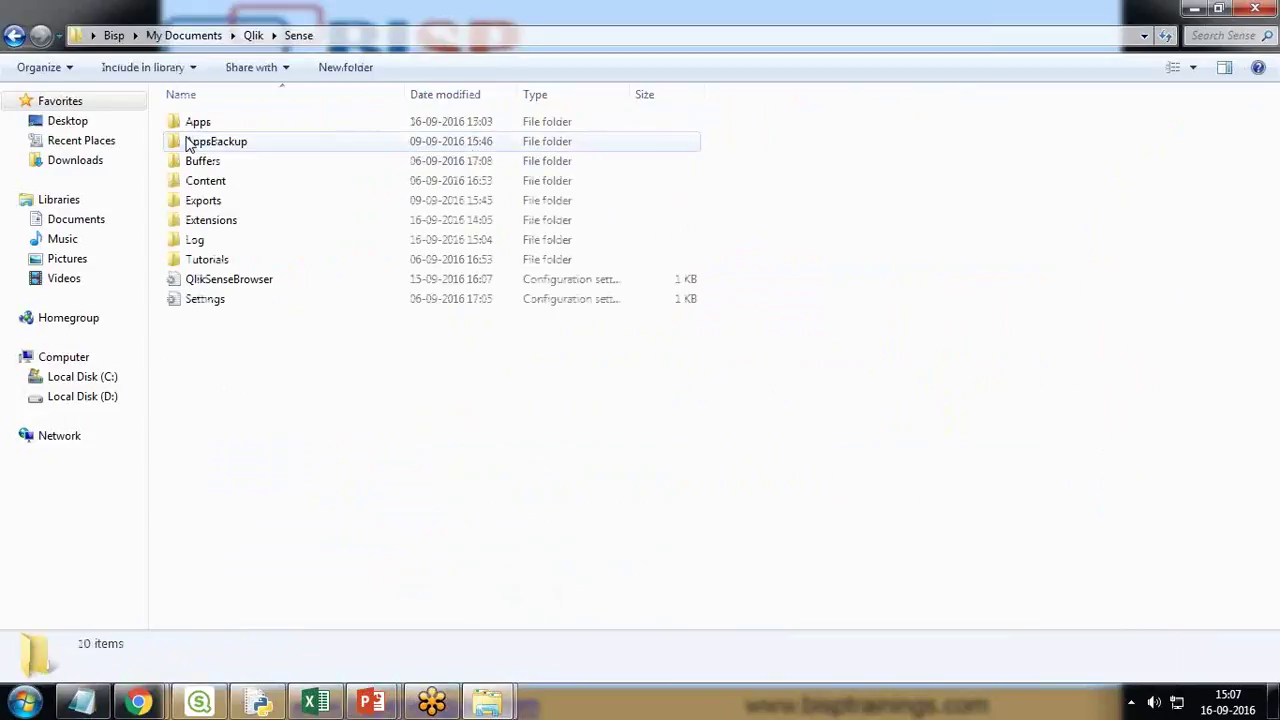
{"action": "double_click", "coordinate": [203, 225]}
{"action": "right_click", "coordinate": [203, 226]}
{"action": "left_click", "coordinate": [255, 354]}
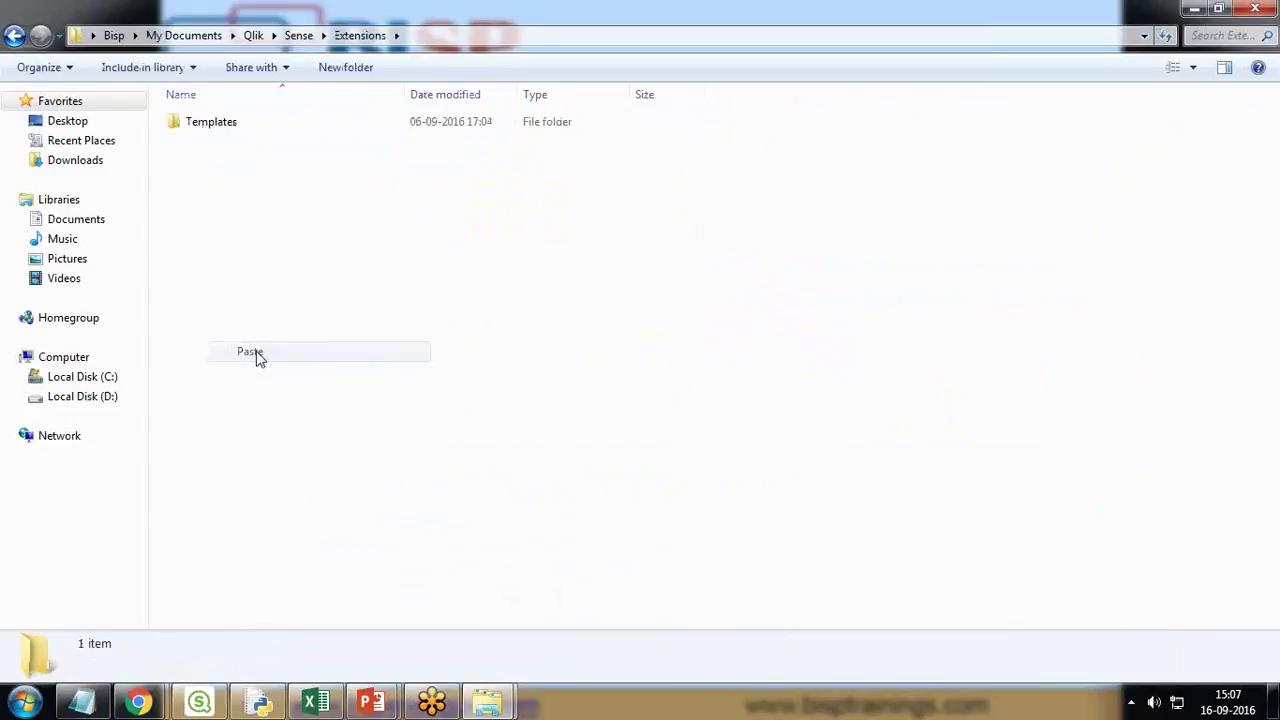
Step: Confirm the Extensions path and open the pasted Dependency Wheel folder to view its files
{"action": "left_click", "coordinate": [435, 38]}
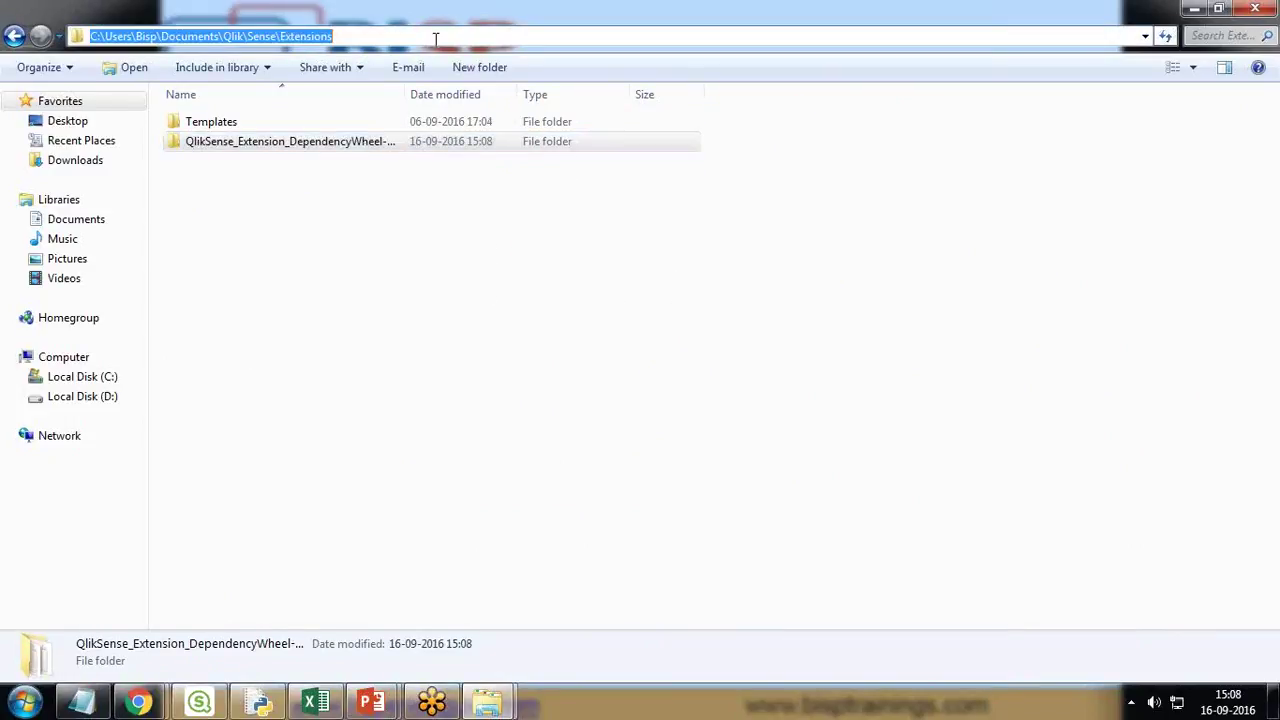
{"action": "left_click", "coordinate": [137, 36]}
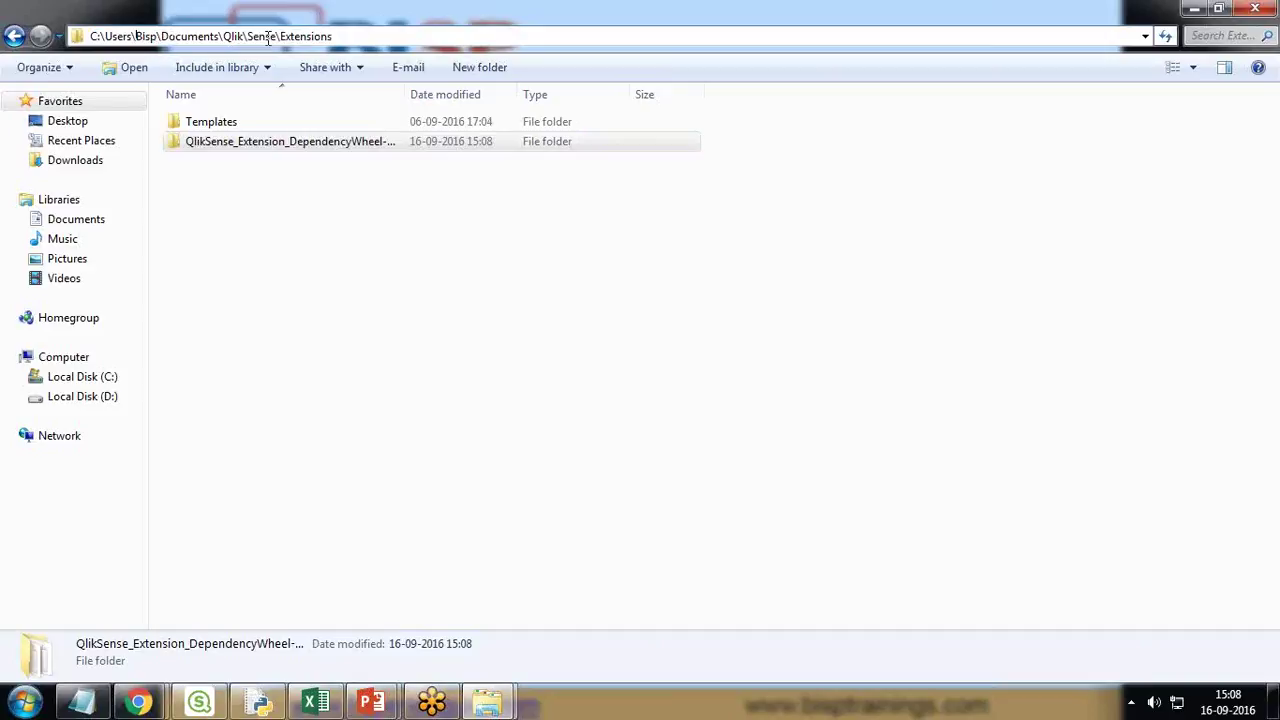
{"action": "left_click", "coordinate": [252, 147]}
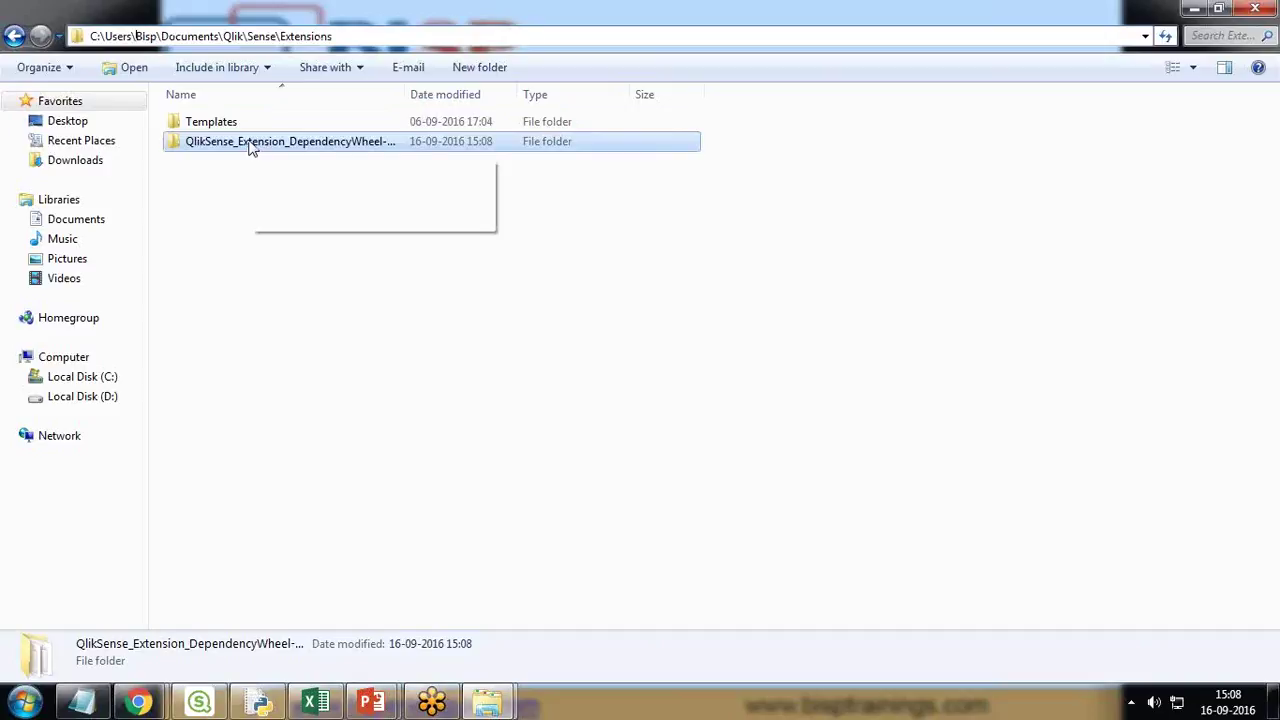
{"action": "double_click", "coordinate": [252, 143]}
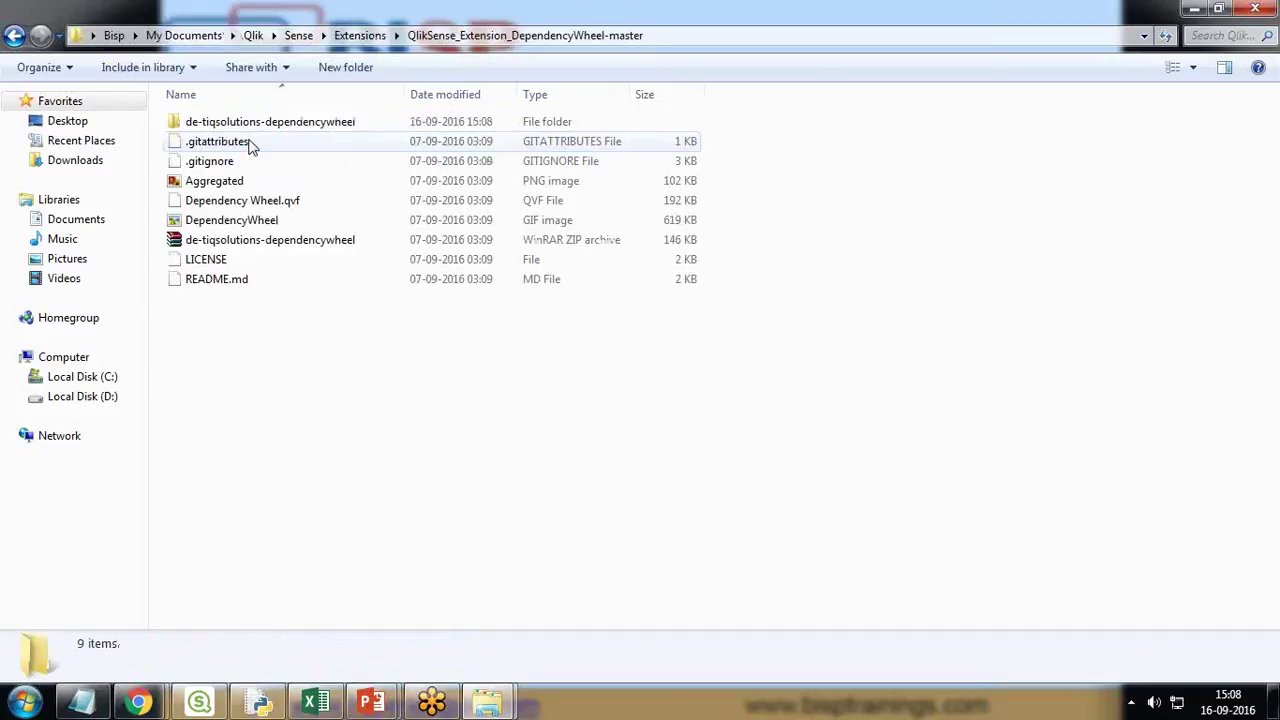
{"action": "left_click", "coordinate": [14, 36]}
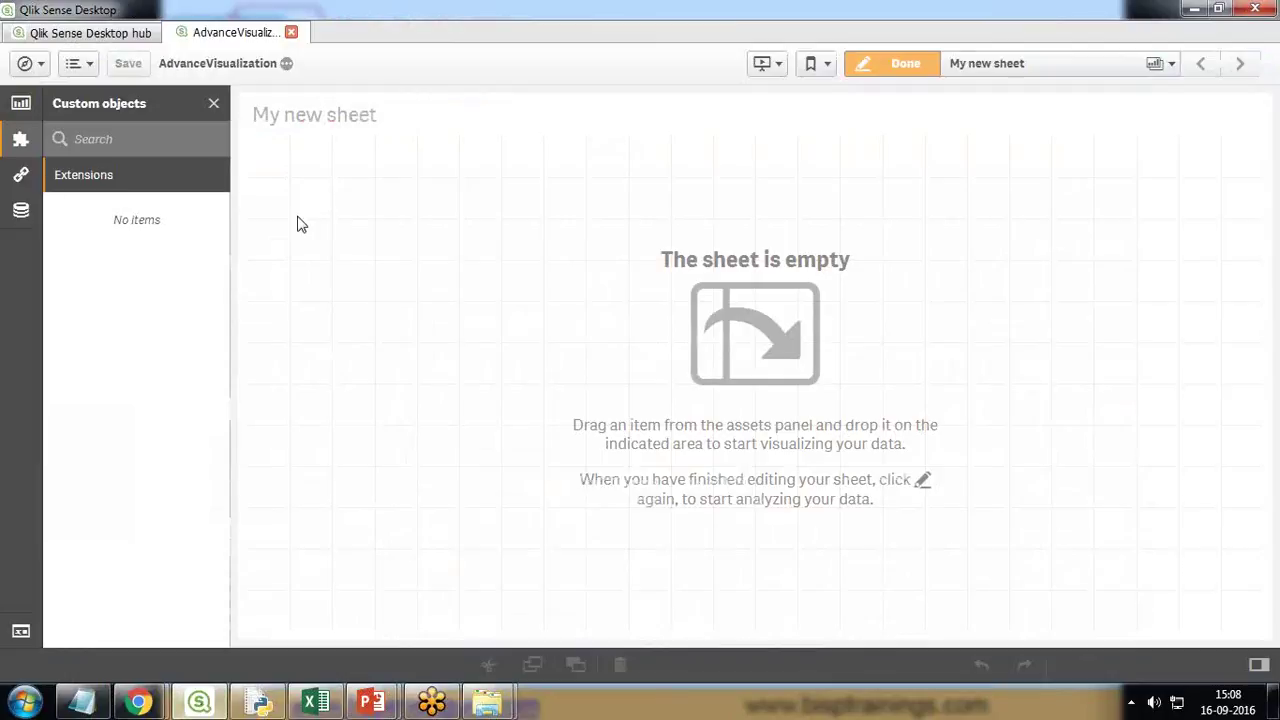
Step: Place a Dependency Wheel Chart from Custom objects onto the empty sheet
{"action": "left_click", "coordinate": [199, 704]}
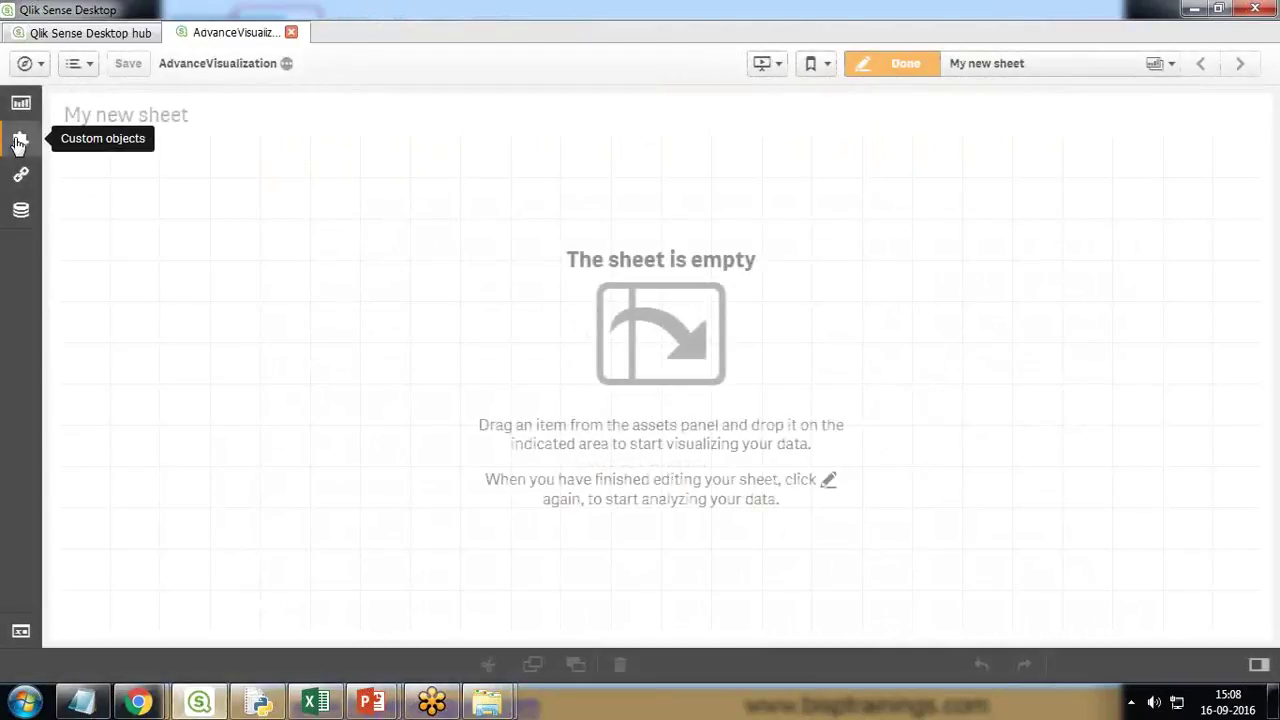
{"action": "left_click", "coordinate": [20, 139]}
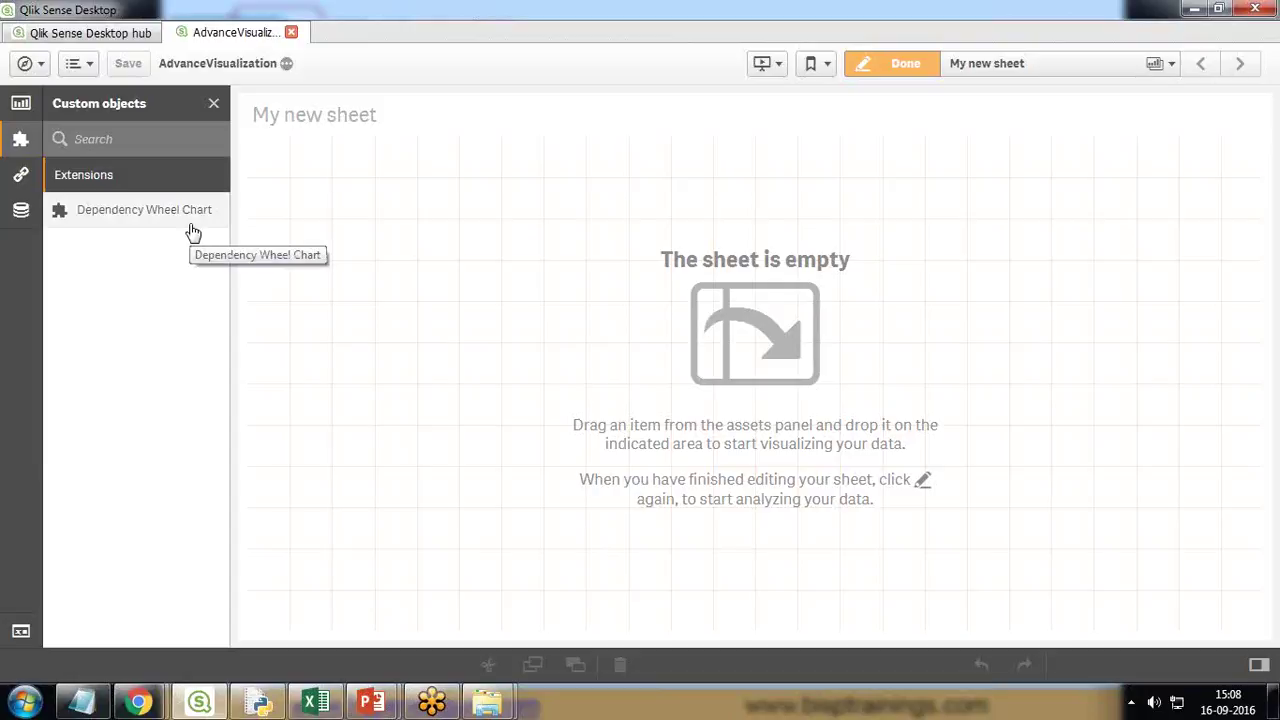
{"action": "left_click_drag", "start_coordinate": [109, 220], "coordinate": [602, 320]}
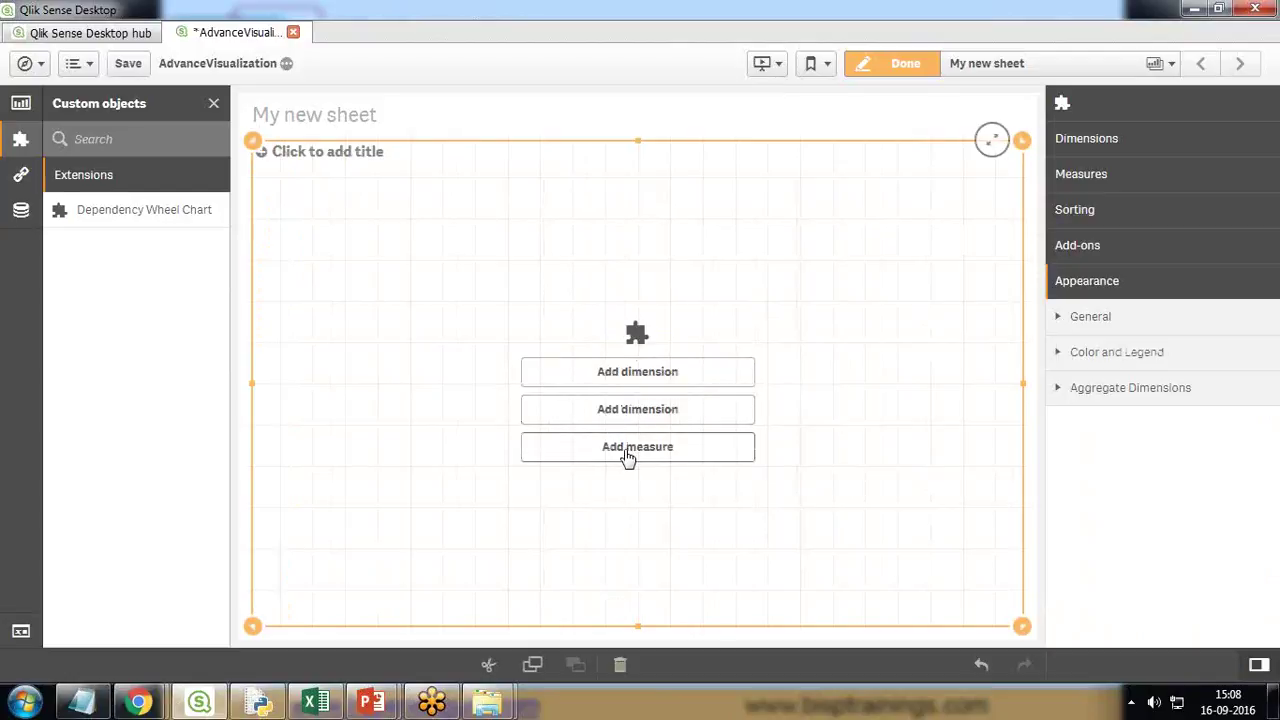
Step: Add Region and Product Category as dimensions and Sum(Sales) as the measure
{"action": "left_click", "coordinate": [627, 380]}
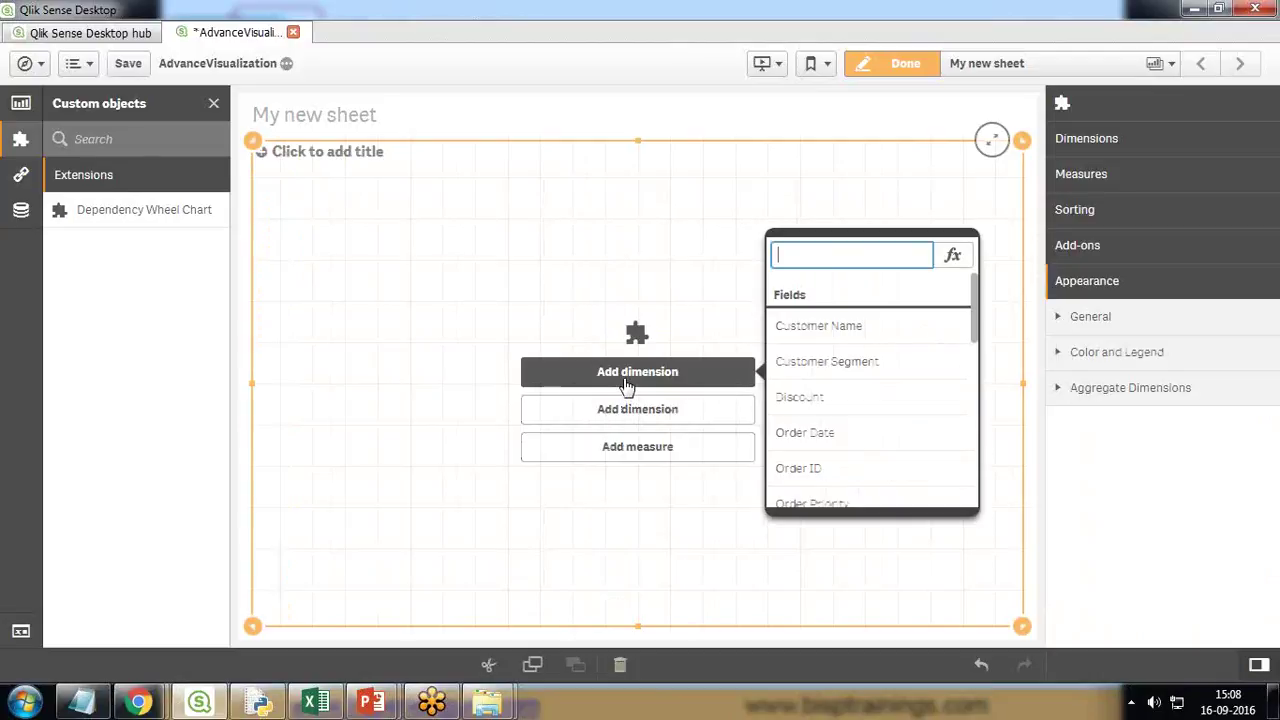
{"action": "type", "text": "Region"}
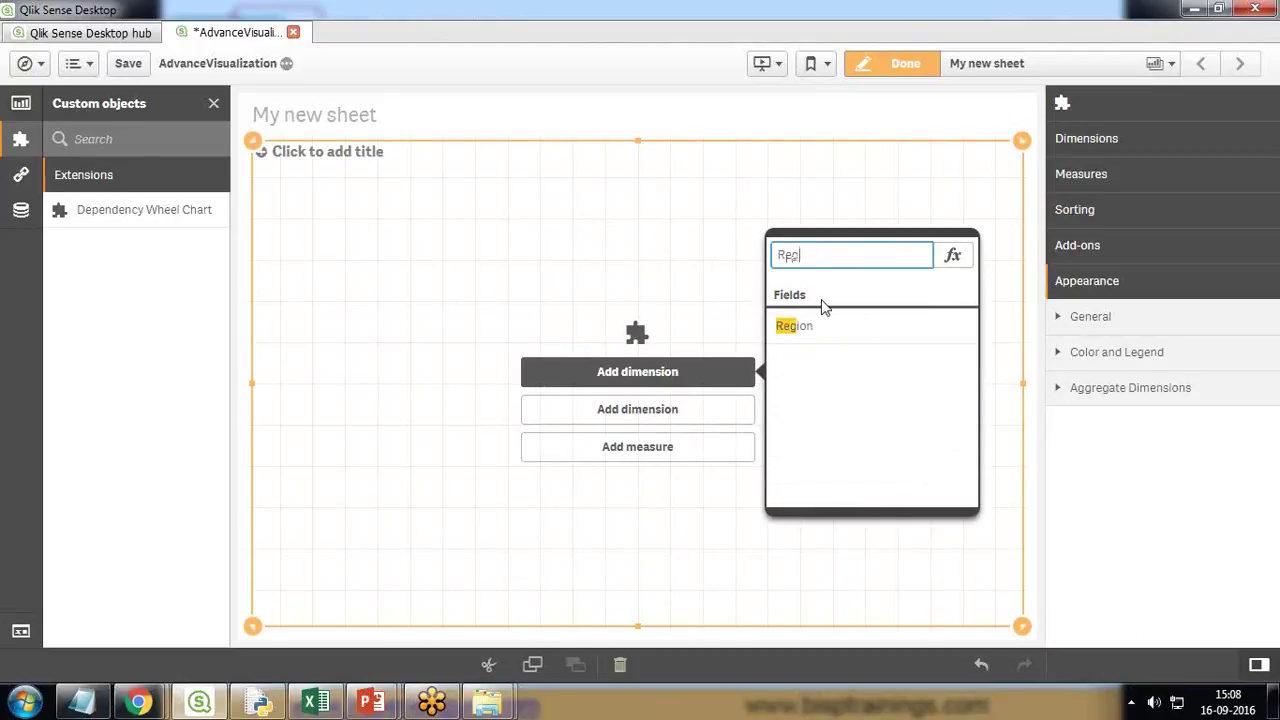
{"action": "left_click", "coordinate": [798, 330]}
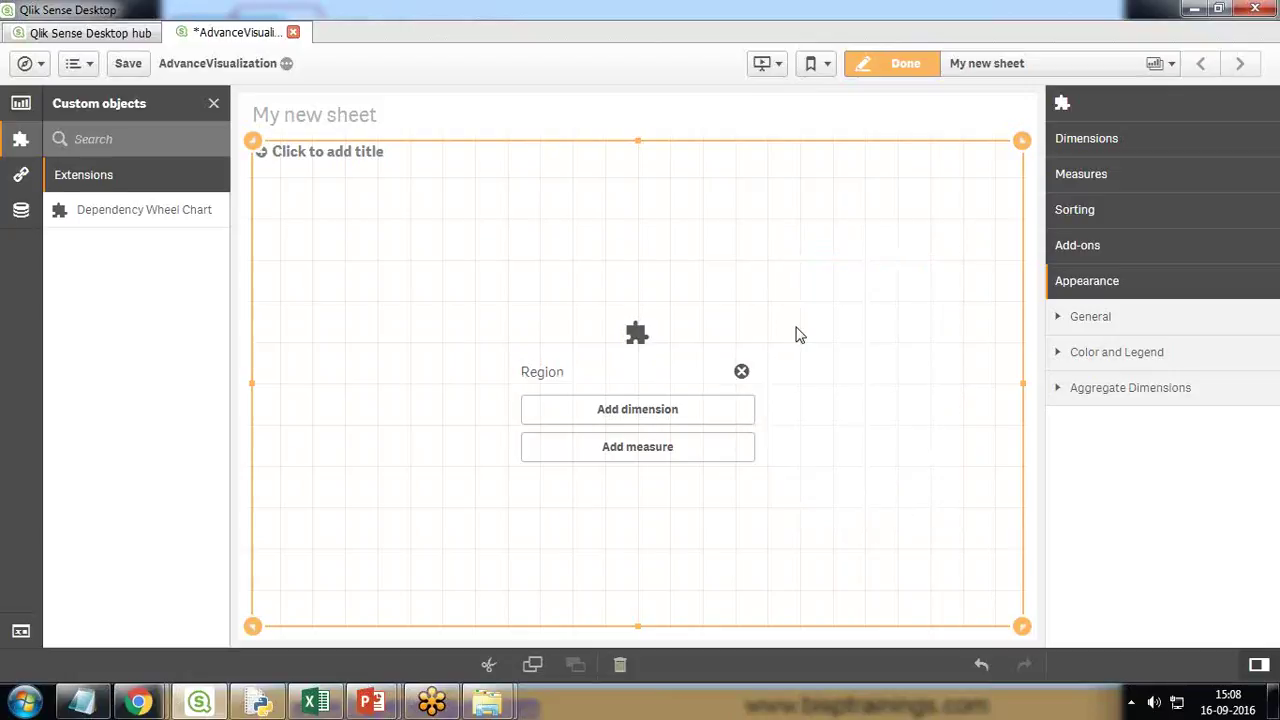
{"action": "left_click", "coordinate": [666, 410]}
{"action": "type", "text": "prod"}
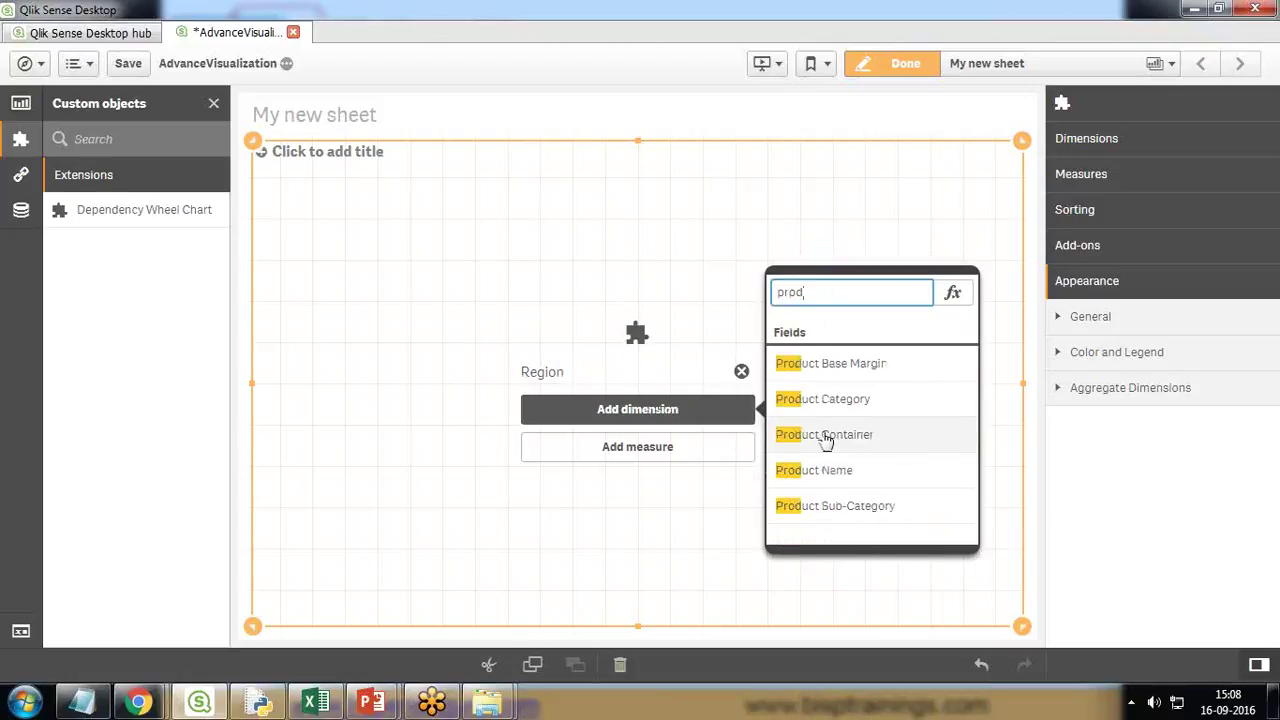
{"action": "left_click", "coordinate": [848, 403]}
{"action": "left_click", "coordinate": [645, 452]}
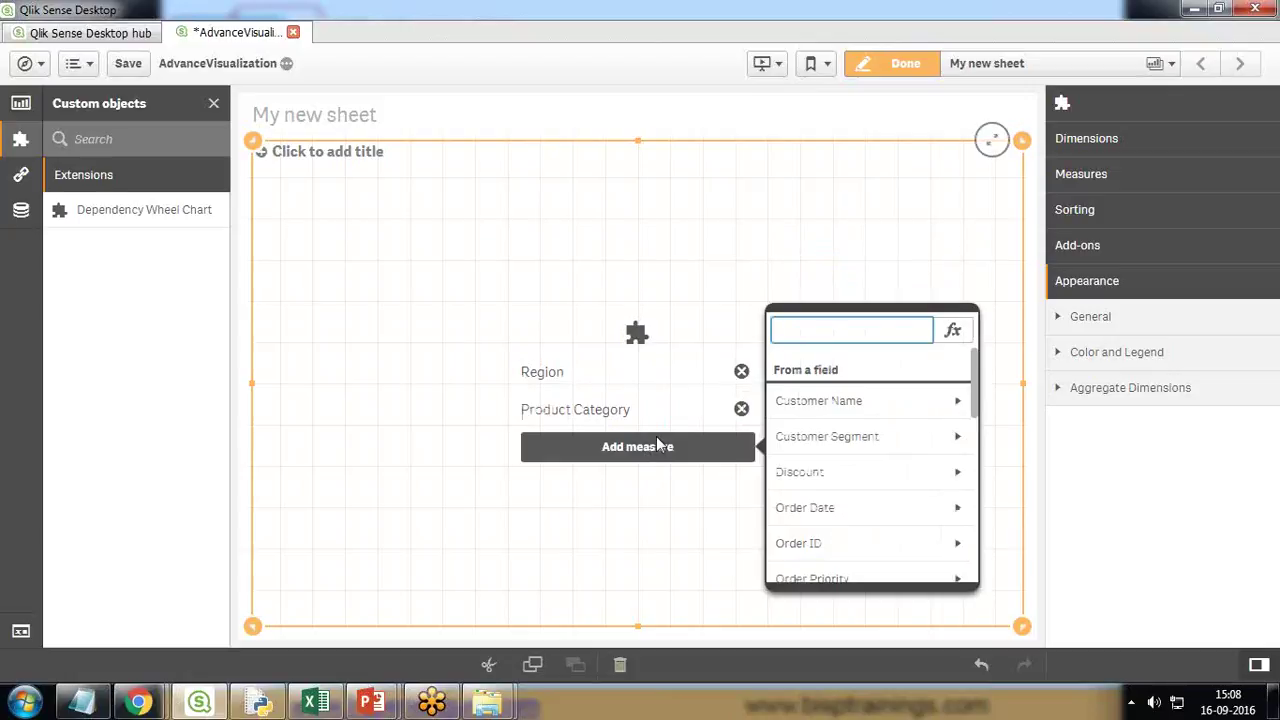
{"action": "type", "text": "sal"}
{"action": "left_click", "coordinate": [810, 405]}
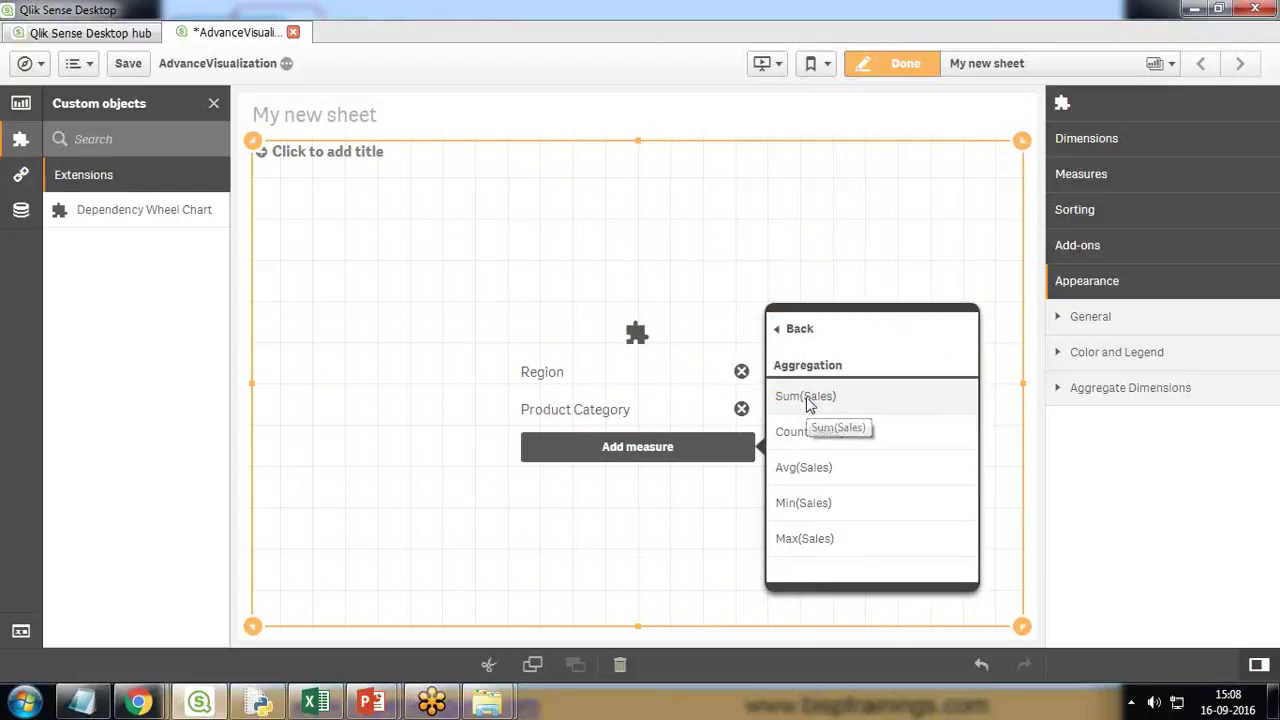
{"action": "left_click", "coordinate": [809, 400]}
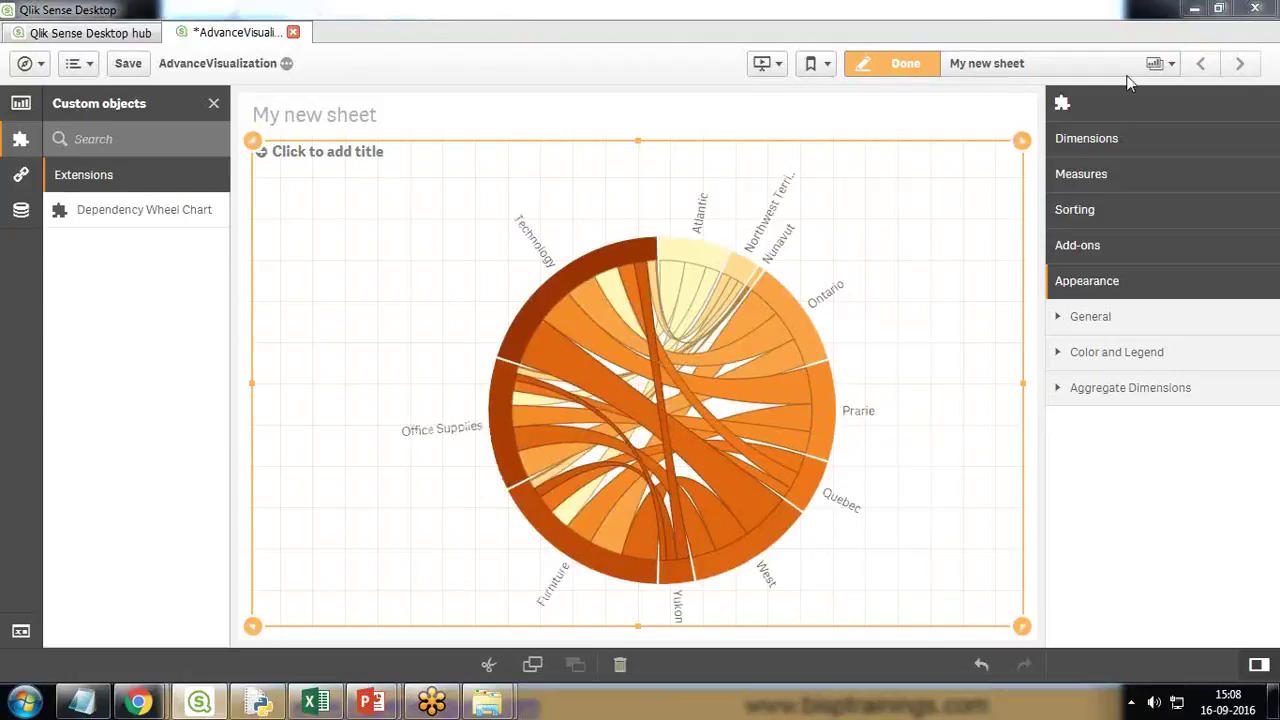
Step: Title the wheel chart 'Region/Product Category Wise Sales' in the General appearance settings
{"action": "left_click", "coordinate": [1060, 356]}
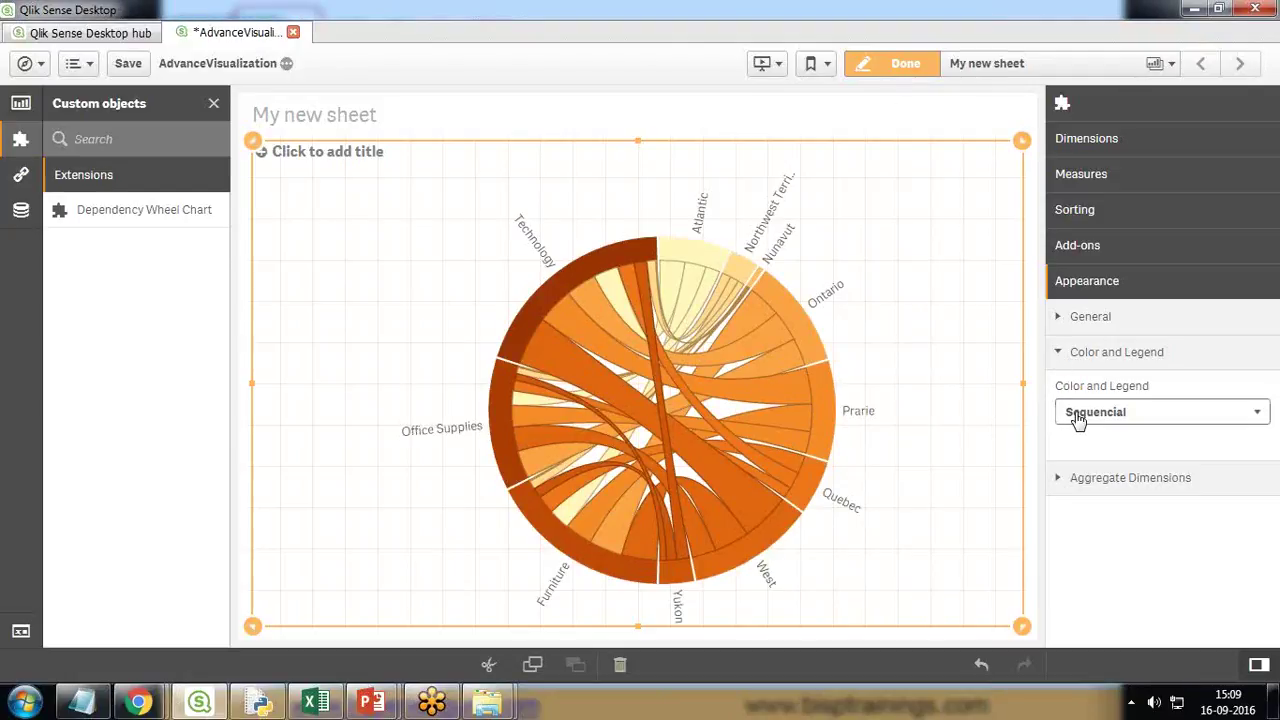
{"action": "left_click", "coordinate": [1058, 352]}
{"action": "left_click", "coordinate": [1058, 390]}
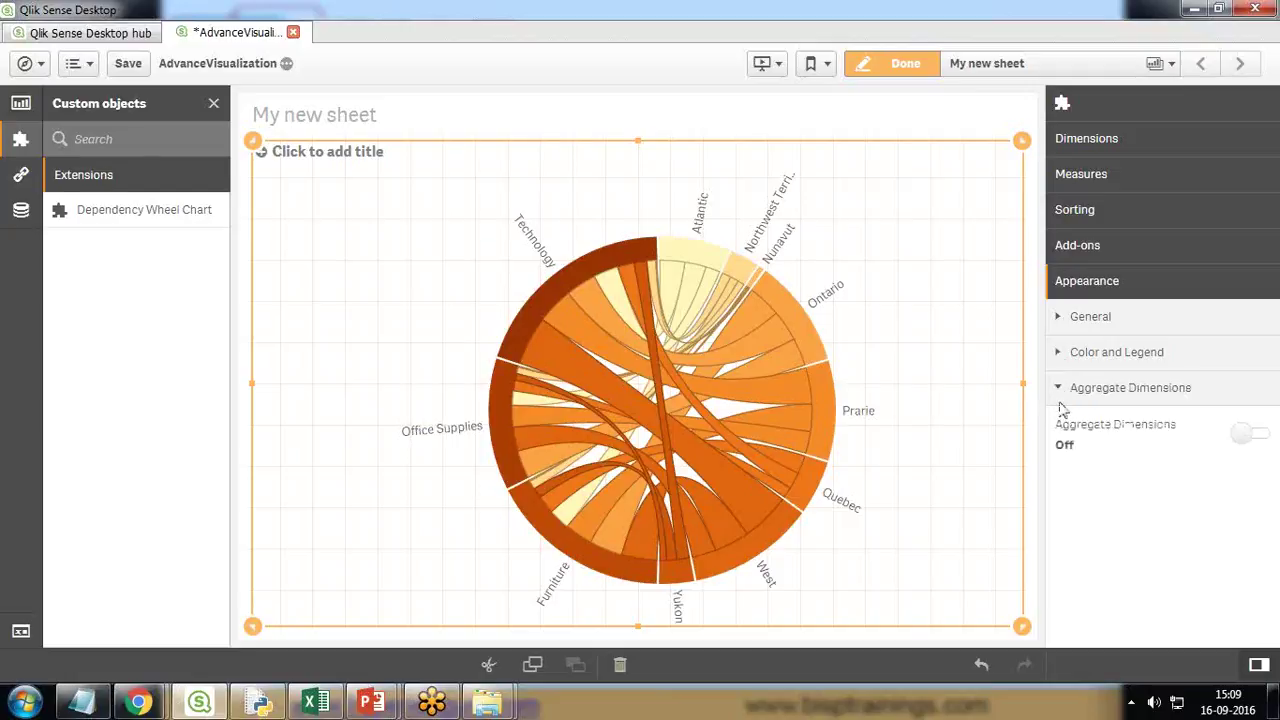
{"action": "left_click", "coordinate": [1062, 388]}
{"action": "left_click", "coordinate": [1066, 318]}
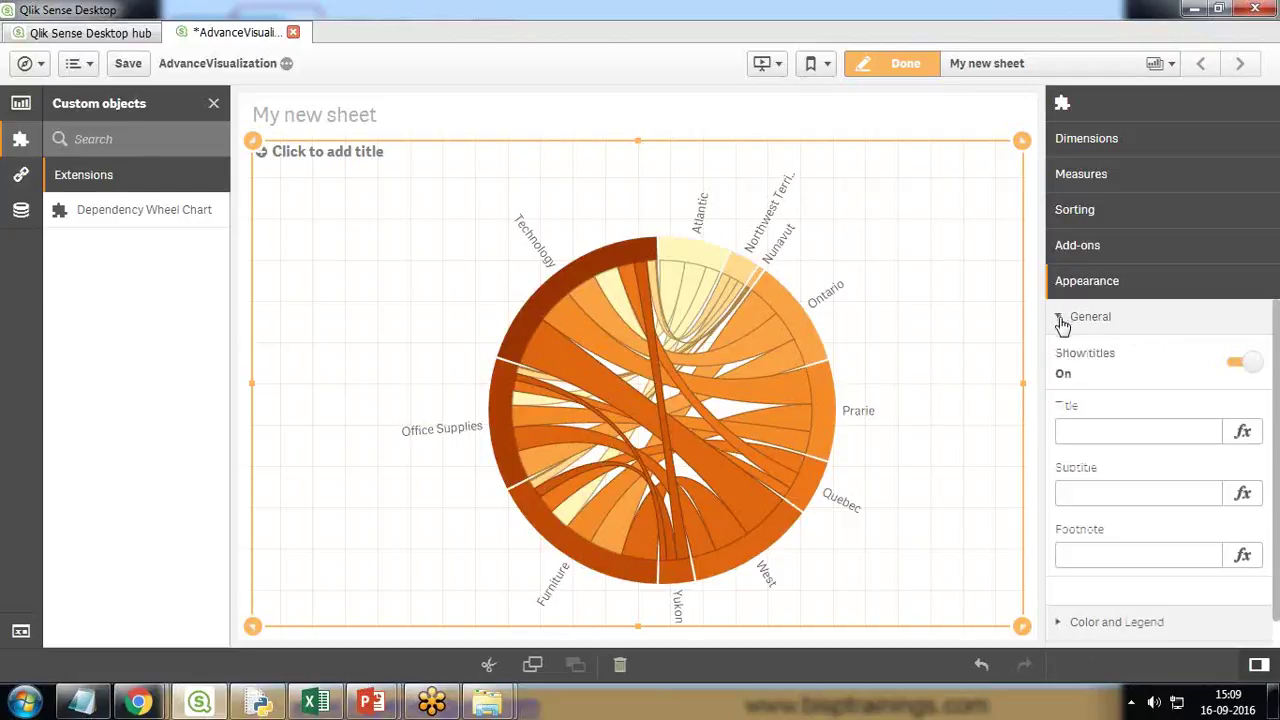
{"action": "left_click", "coordinate": [1090, 432]}
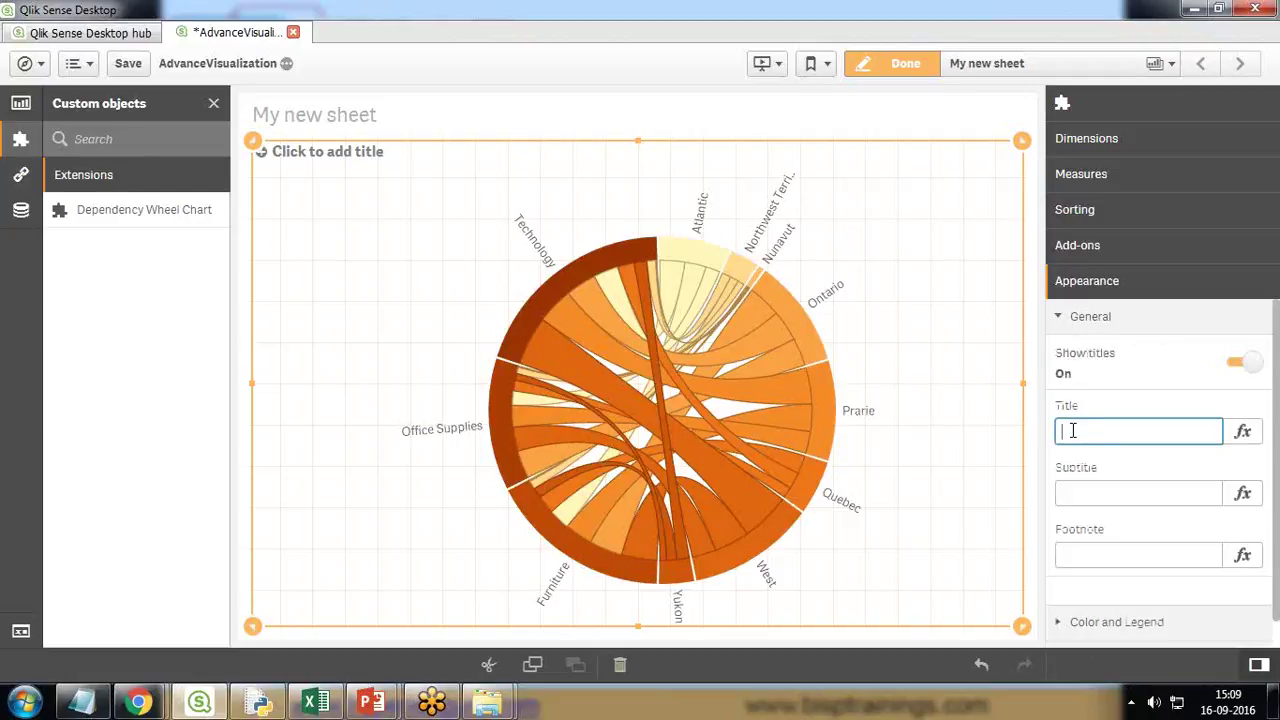
{"action": "type", "text": "Region"}
{"action": "key", "text": "BackSpace"}
{"action": "key", "text": "BackSpace"}
{"action": "key", "text": "BackSpace"}
{"action": "key", "text": "BackSpace"}
{"action": "key", "text": "BackSpace"}
{"action": "type", "text": "Region Wise Sa"}
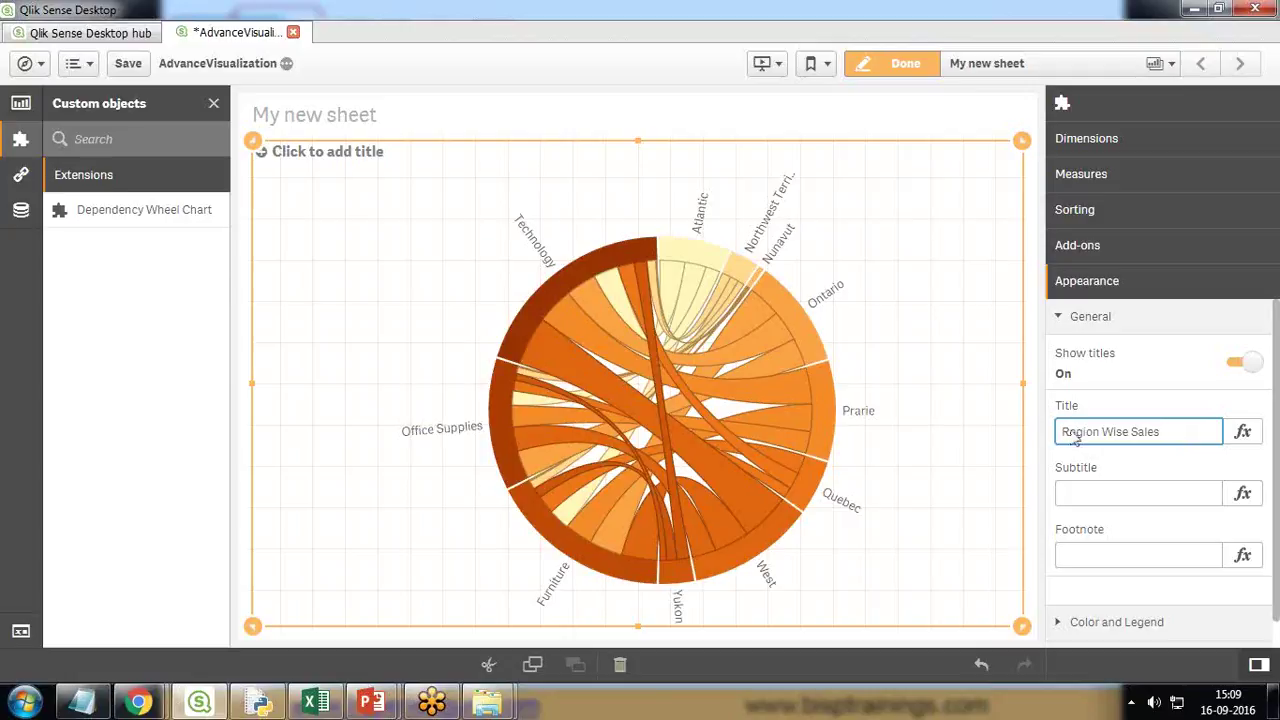
{"action": "left_click", "coordinate": [1263, 632]}
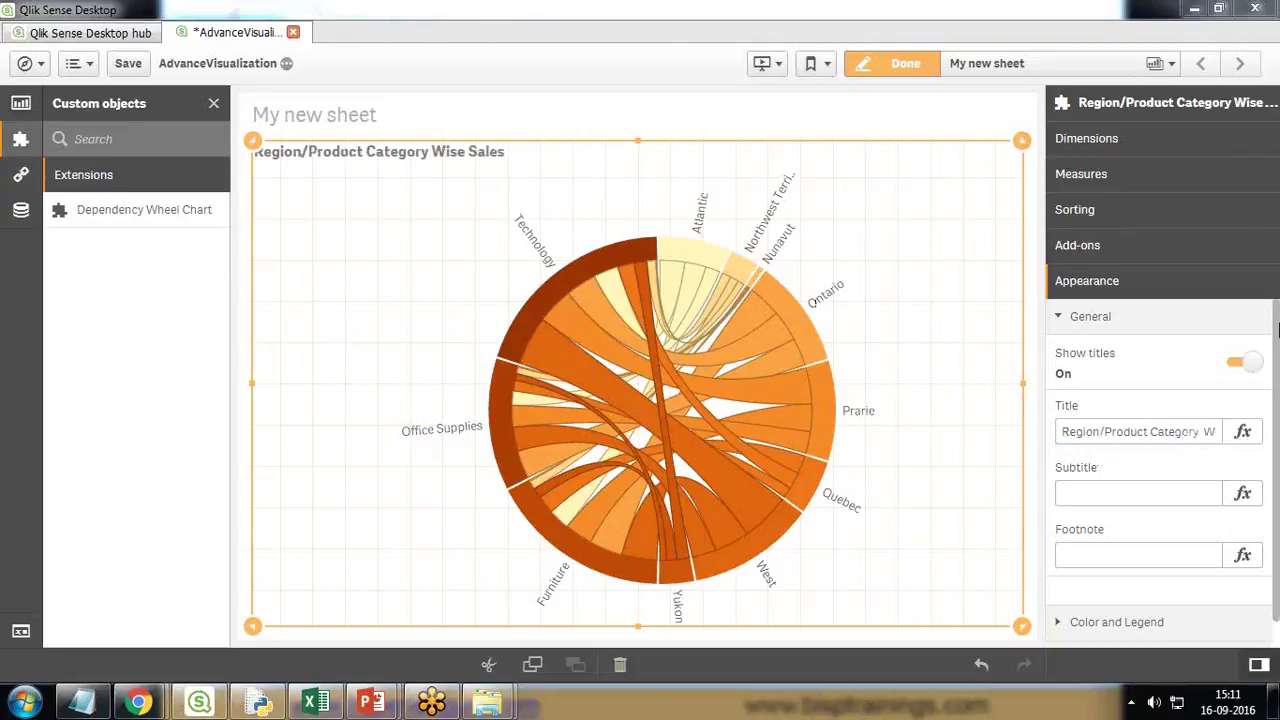
Step: Set the chart's colours and legend to Diverging and finish editing the sheet
{"action": "left_click", "coordinate": [1104, 141]}
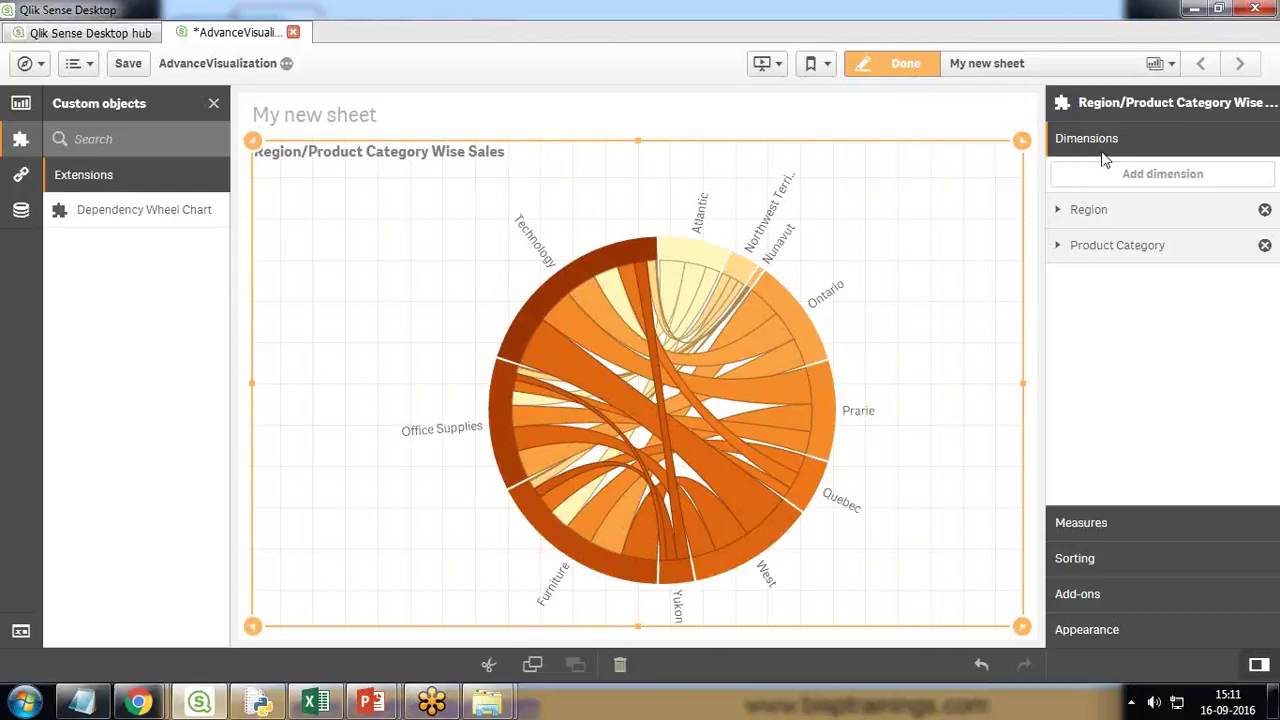
{"action": "left_click", "coordinate": [1100, 629]}
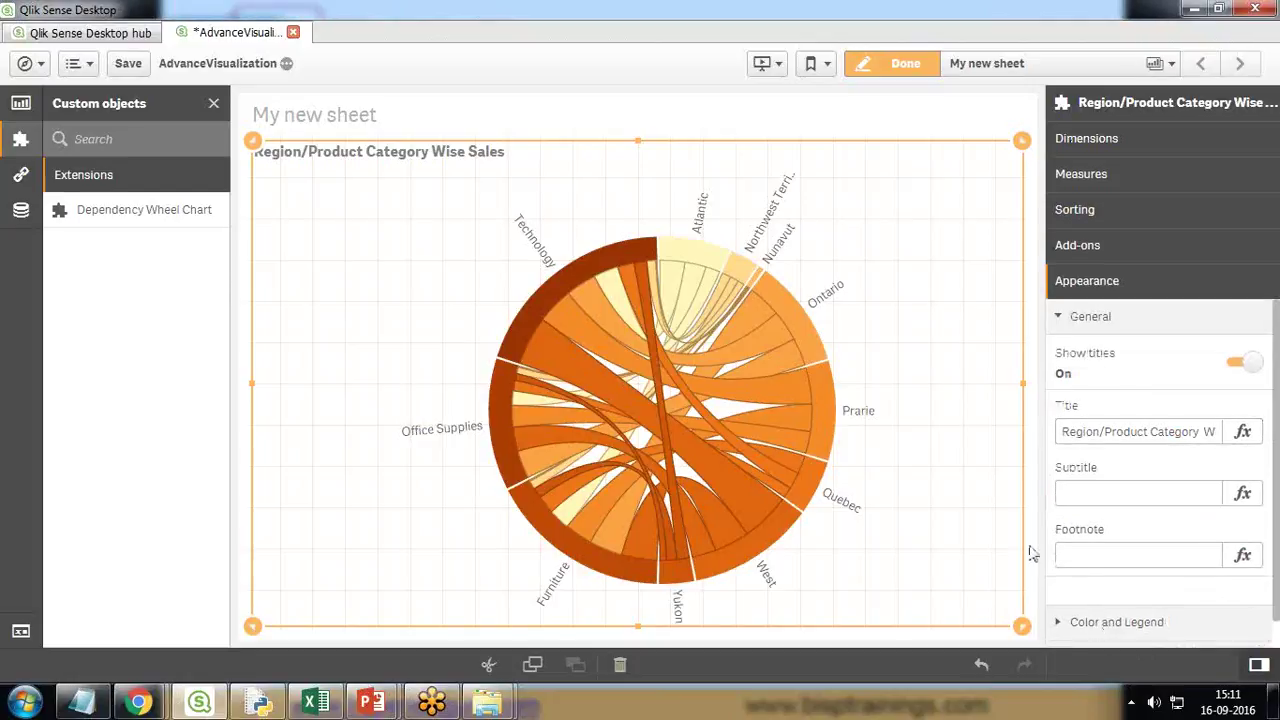
{"action": "scroll", "coordinate": [1091, 559], "scroll_direction": "down", "scroll_amount": 2}
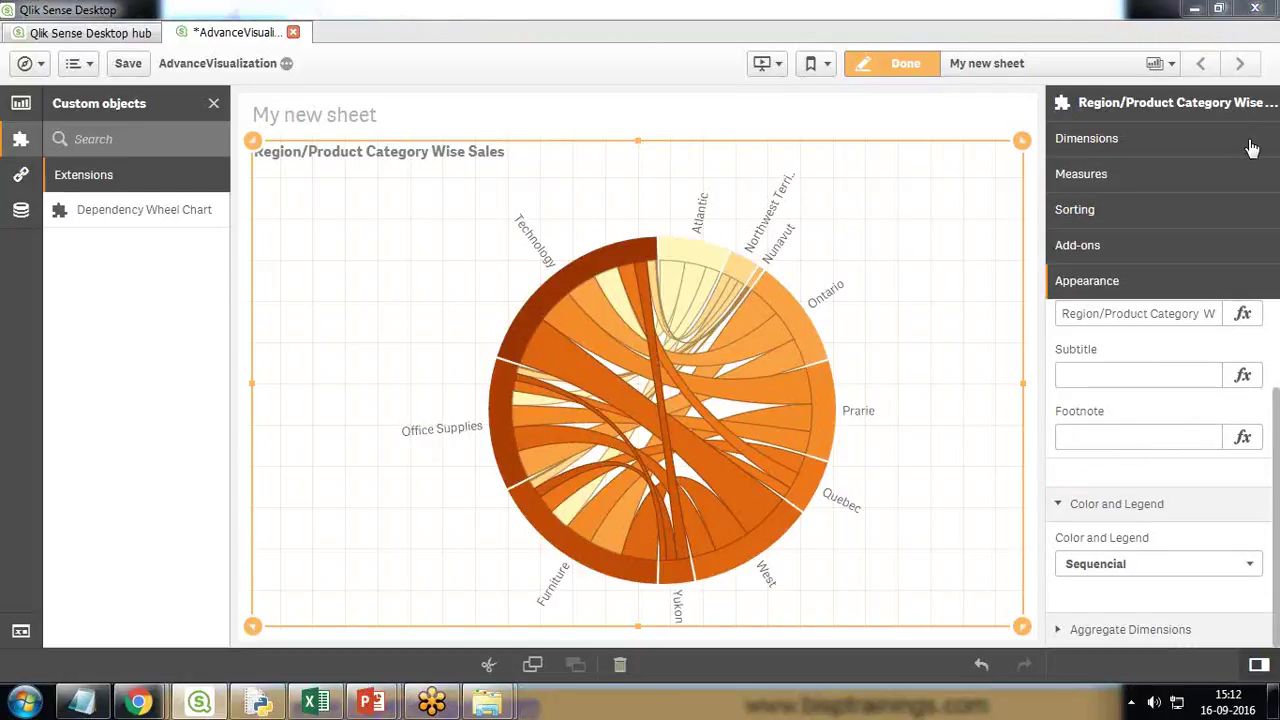
{"action": "left_click", "coordinate": [1108, 566]}
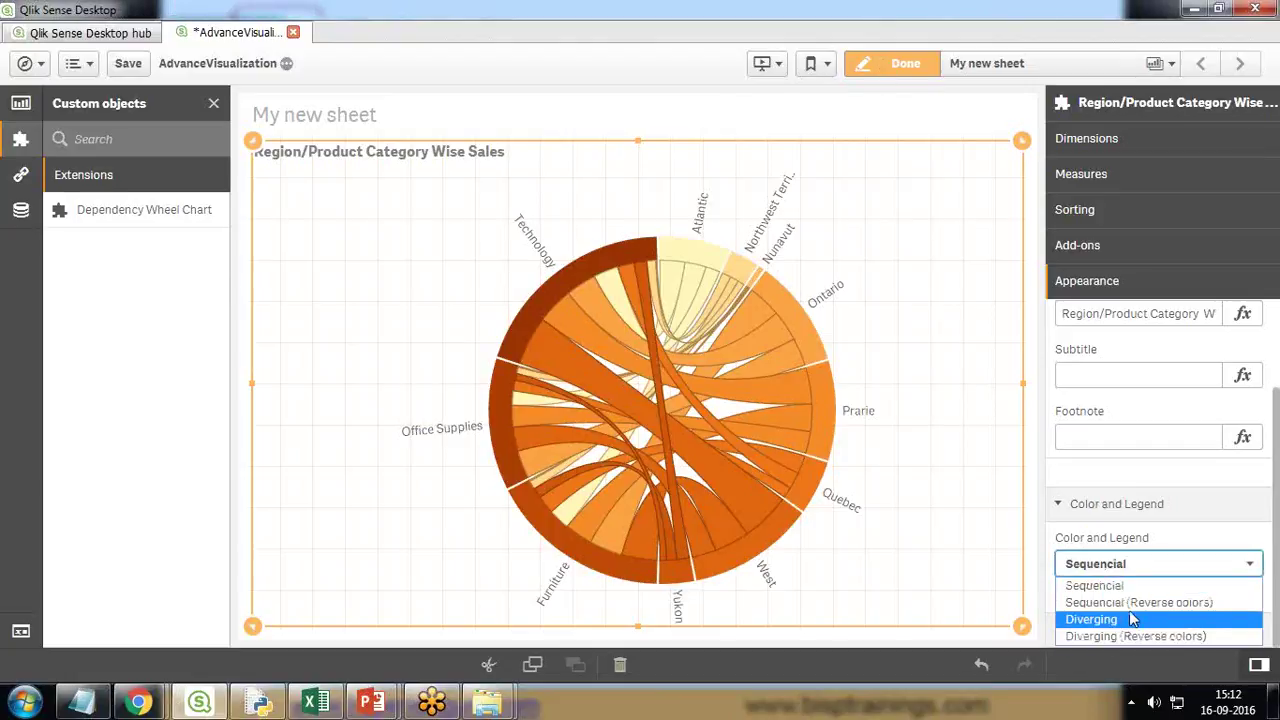
{"action": "left_click", "coordinate": [1130, 603]}
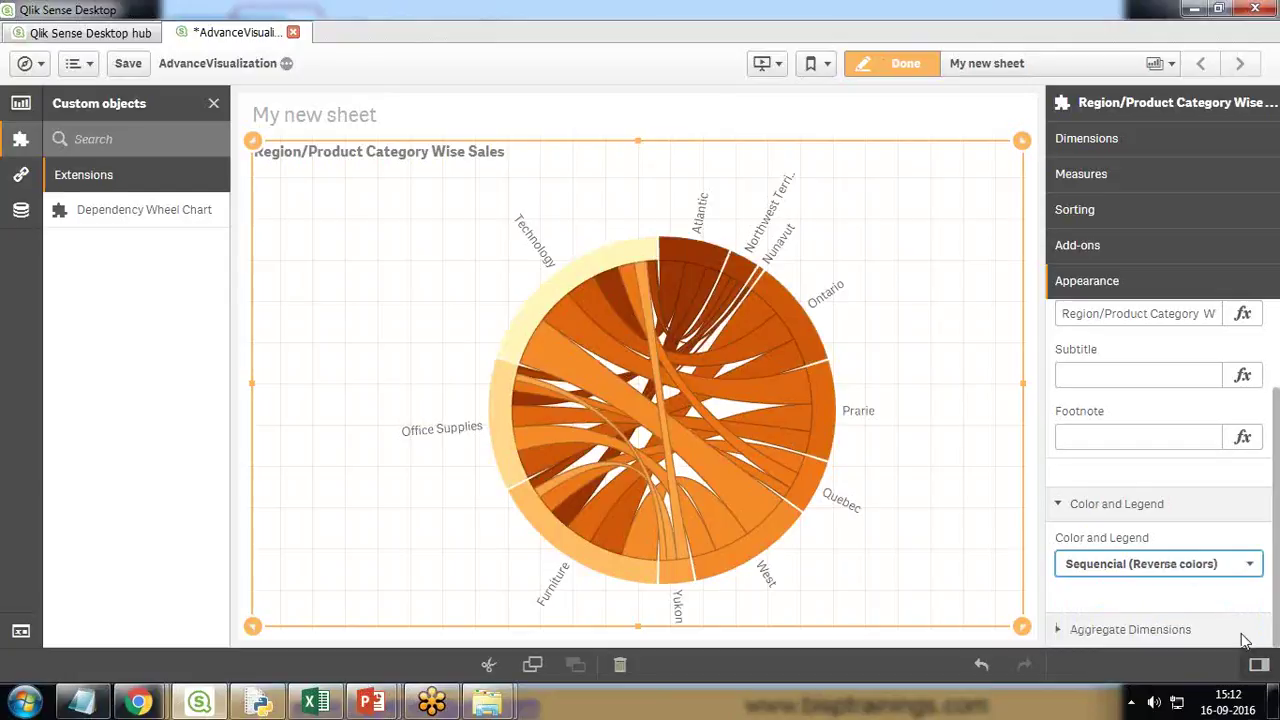
{"action": "left_click", "coordinate": [1108, 566]}
{"action": "left_click", "coordinate": [1103, 622]}
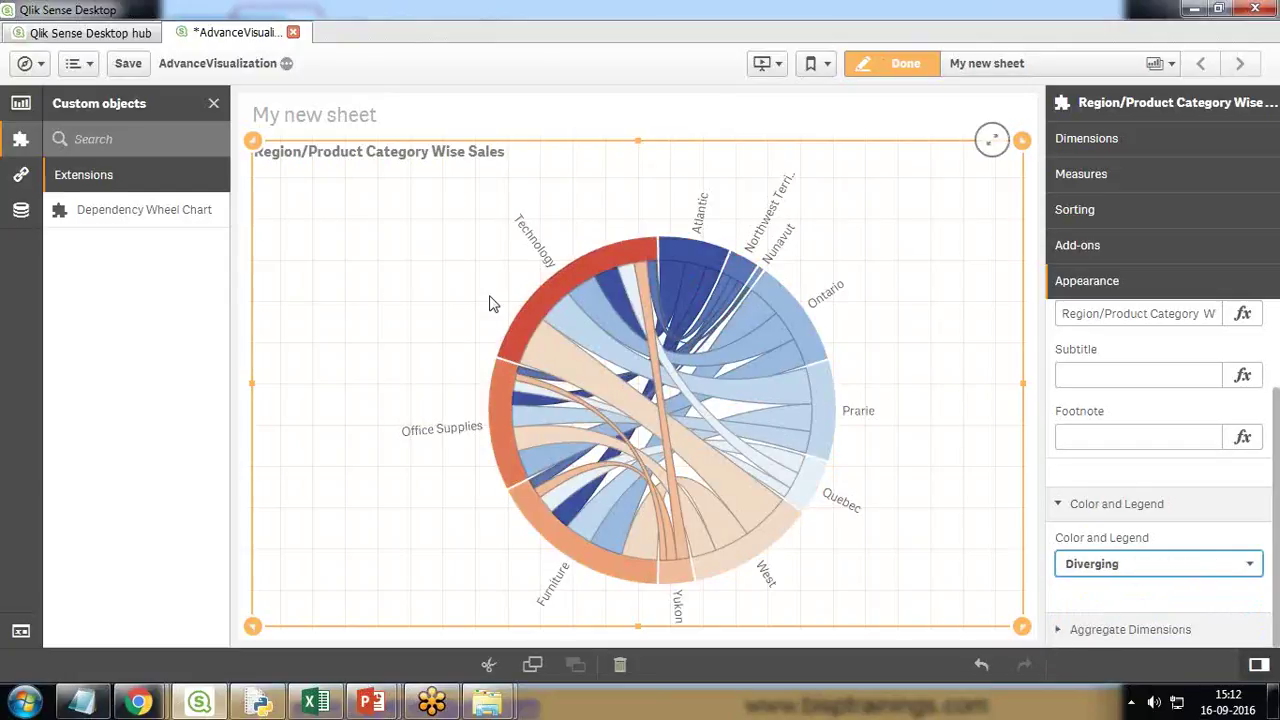
{"action": "left_click", "coordinate": [890, 58]}
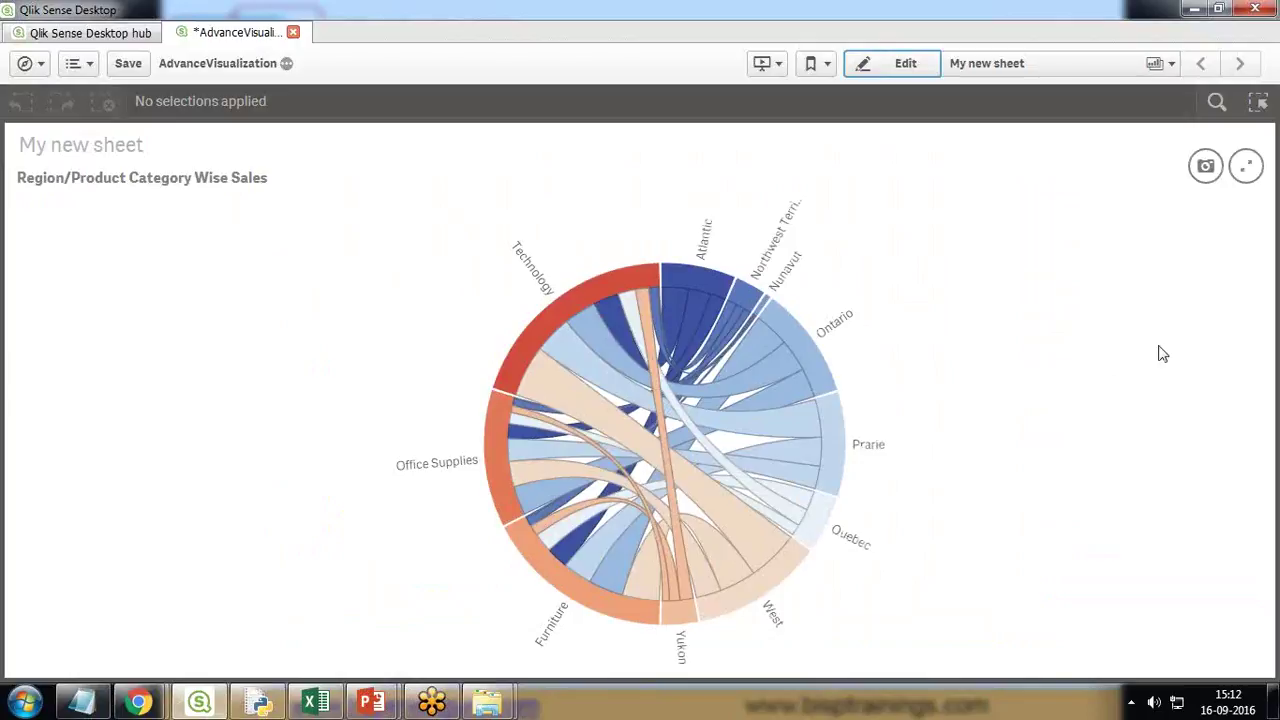
{"action": "left_click", "coordinate": [809, 358]}
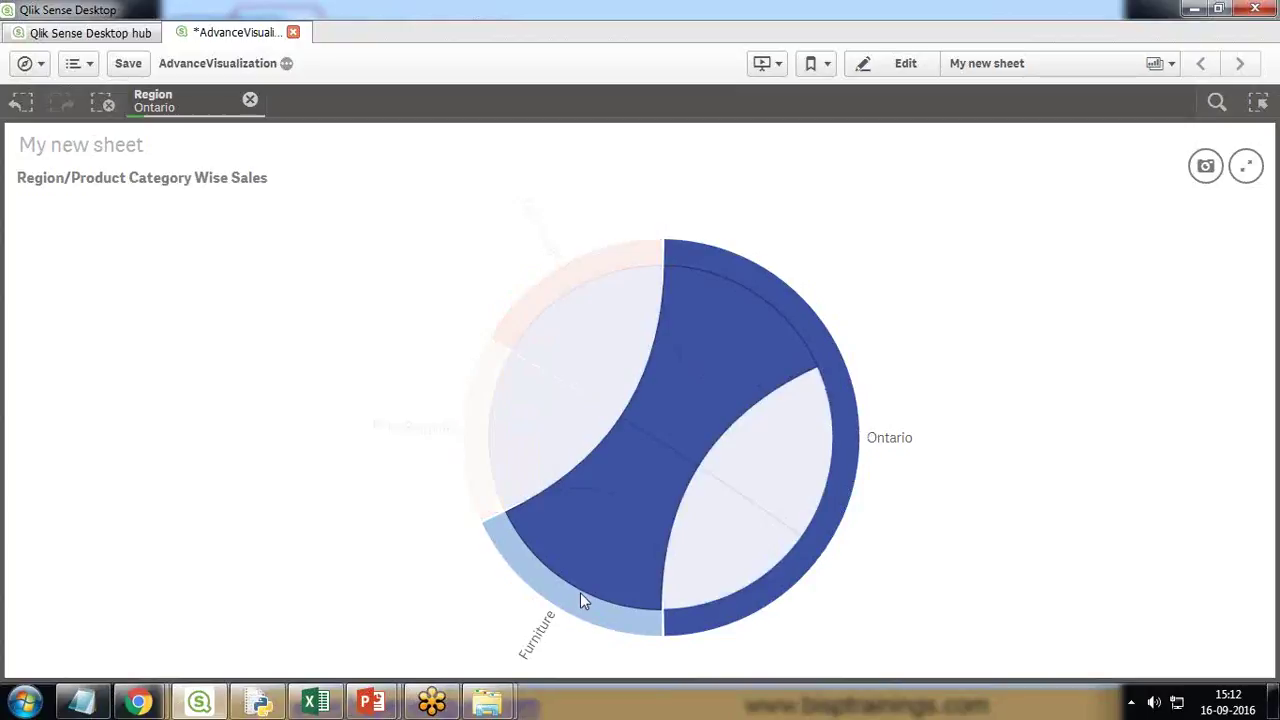
{"action": "mouse_move", "coordinate": [486, 370]}
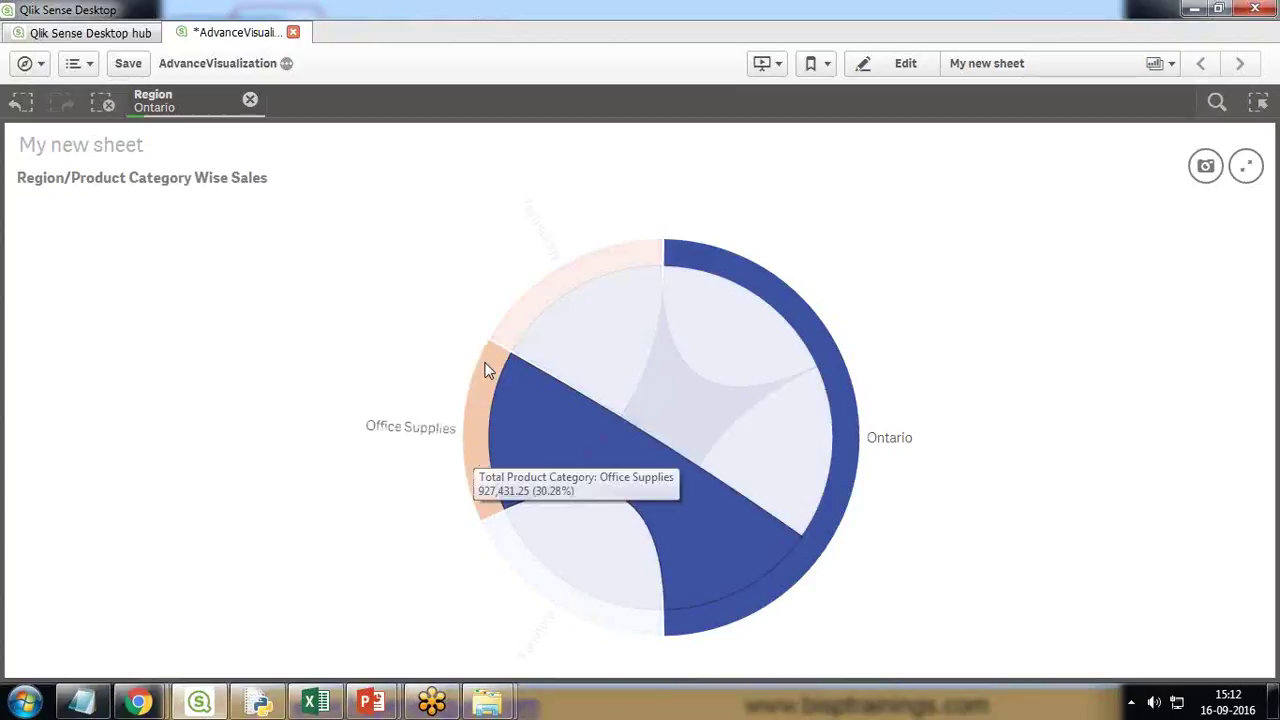
{"action": "mouse_move", "coordinate": [570, 283]}
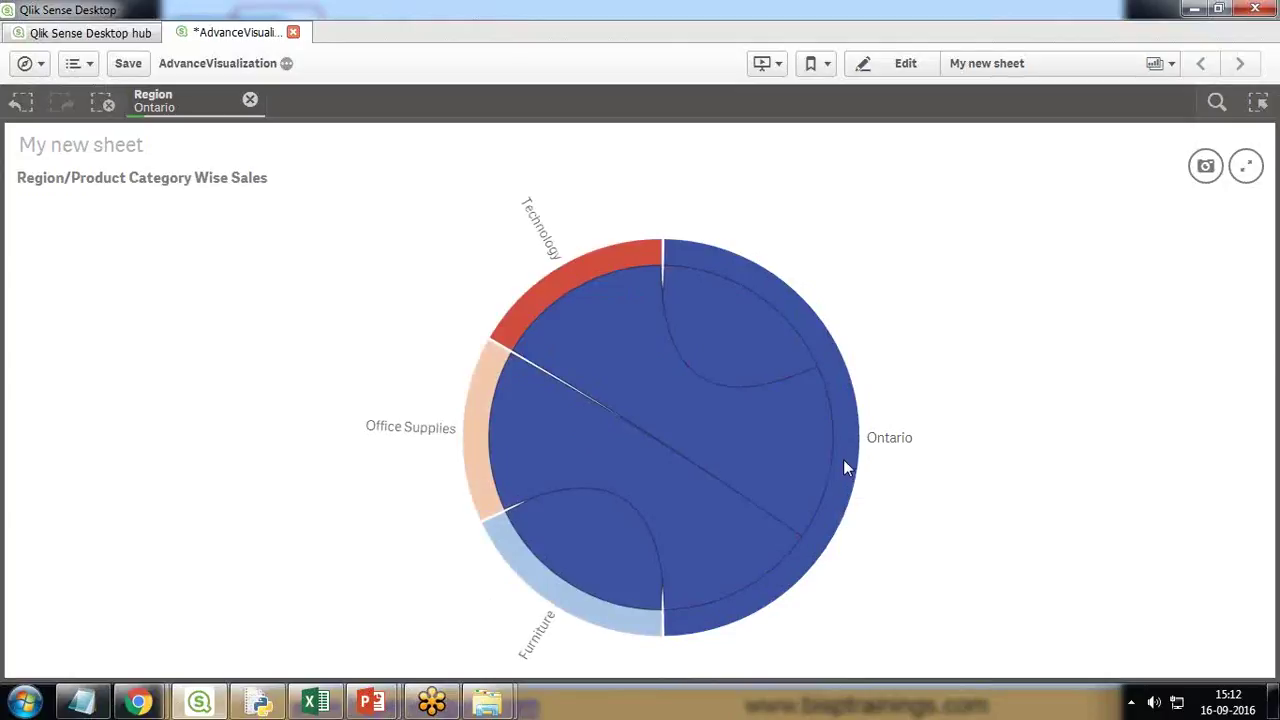
{"action": "mouse_move", "coordinate": [886, 445]}
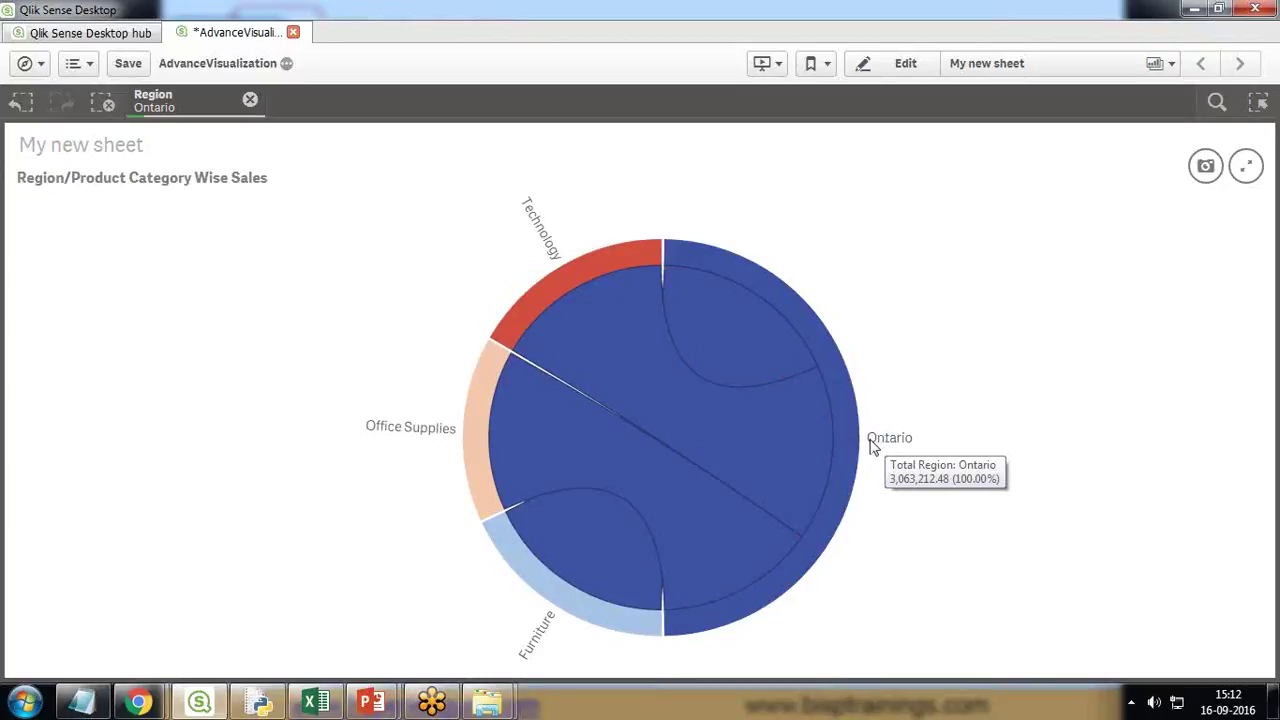
{"action": "left_click", "coordinate": [590, 565]}
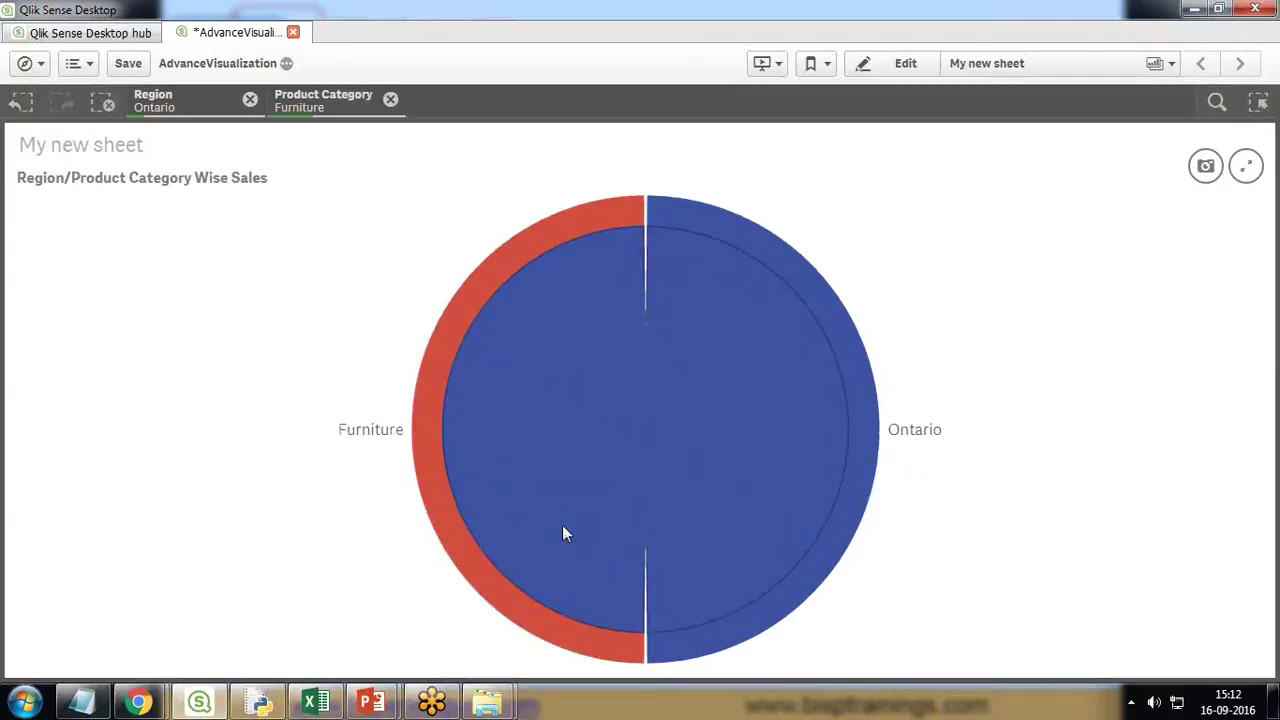
{"action": "left_click", "coordinate": [391, 102]}
{"action": "left_click", "coordinate": [250, 100]}
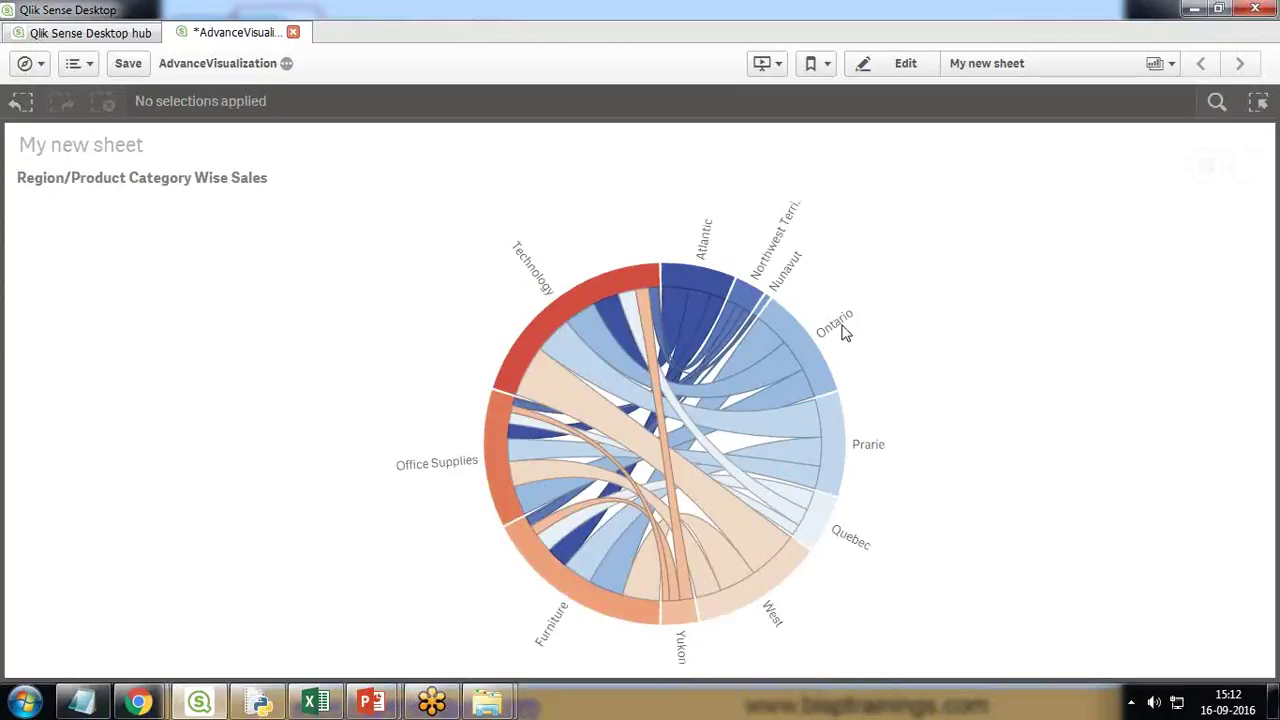
{"action": "mouse_move", "coordinate": [840, 328]}
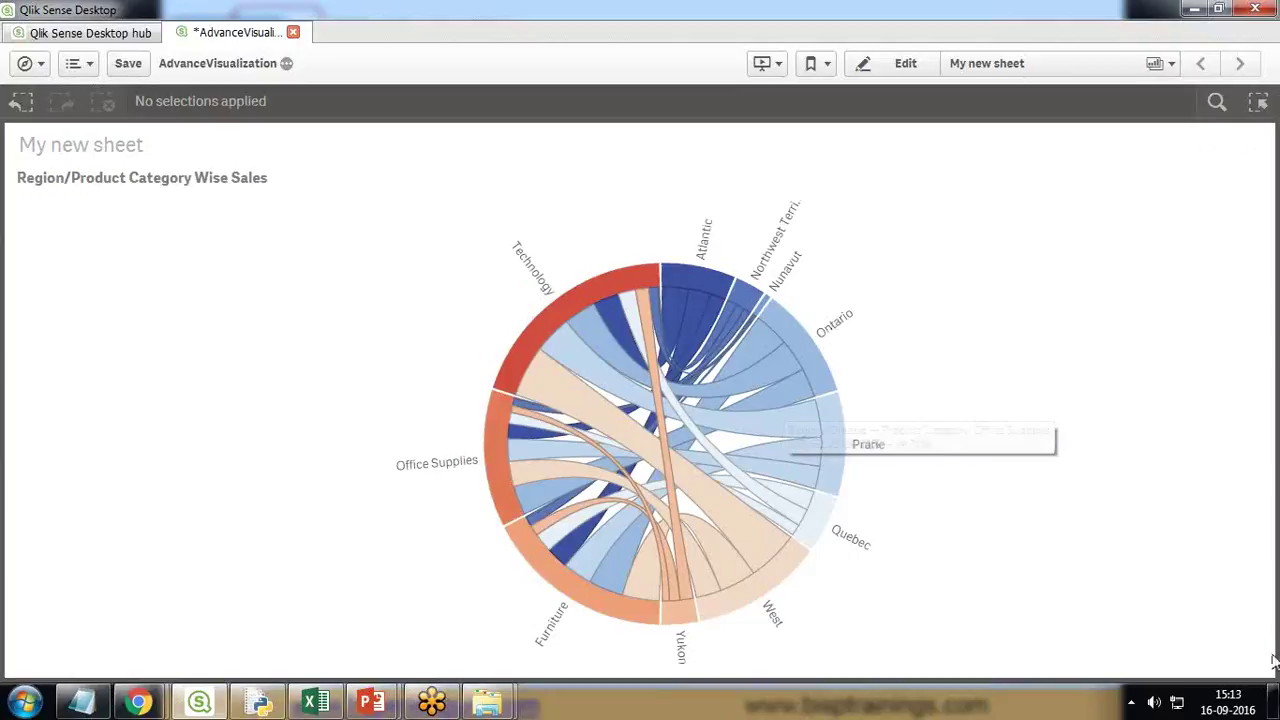